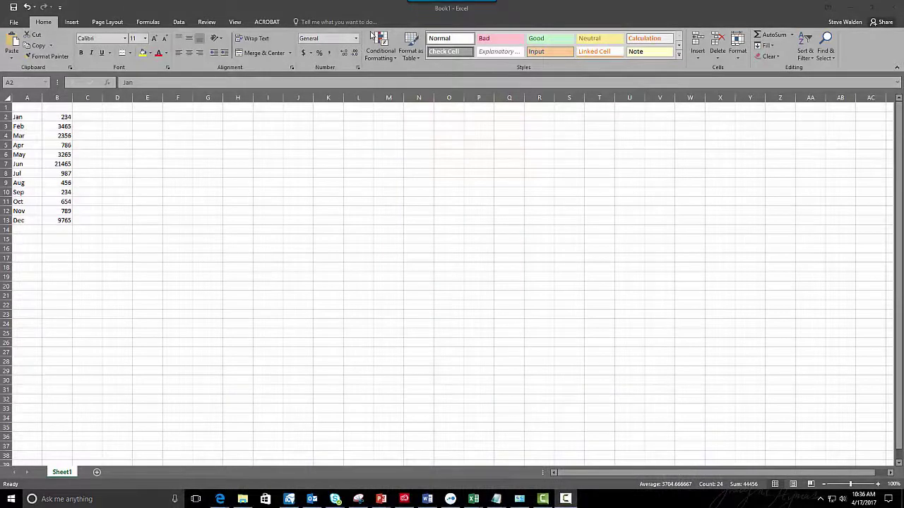
Step: Search the commands for "chart" and insert a 3-D stacked column chart from the monthly data in A2:B13
left_click(393, 17)
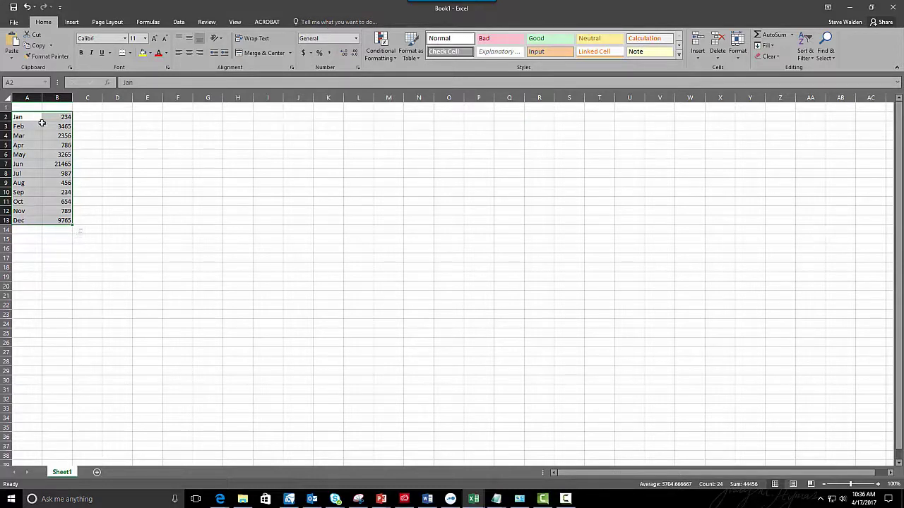
left_click(315, 23)
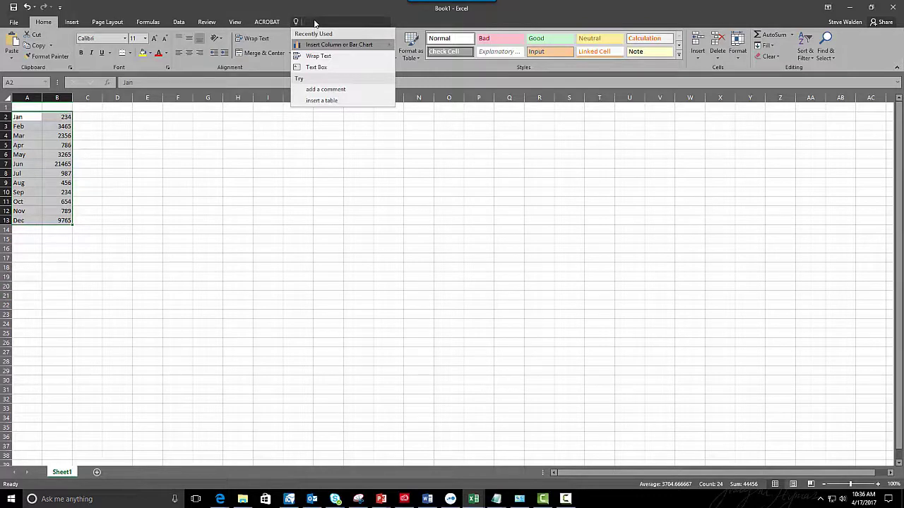
type("chart")
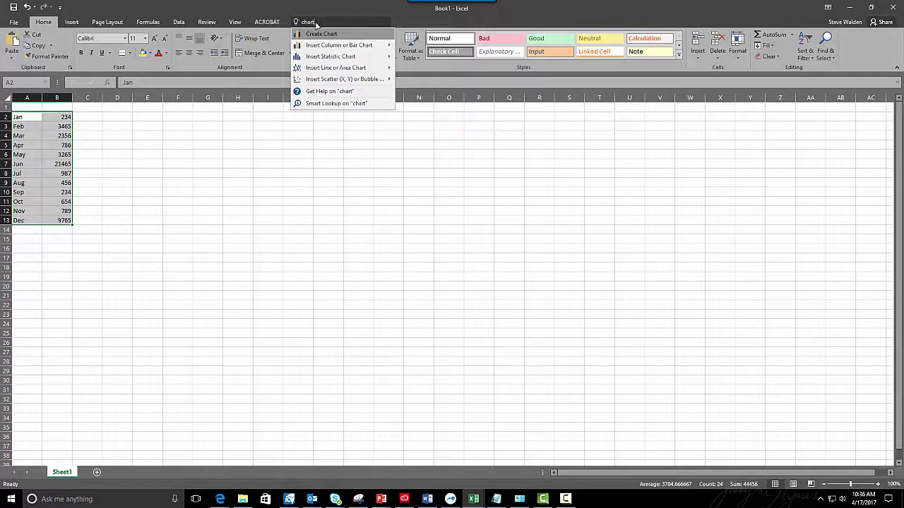
mouse_move(335, 45)
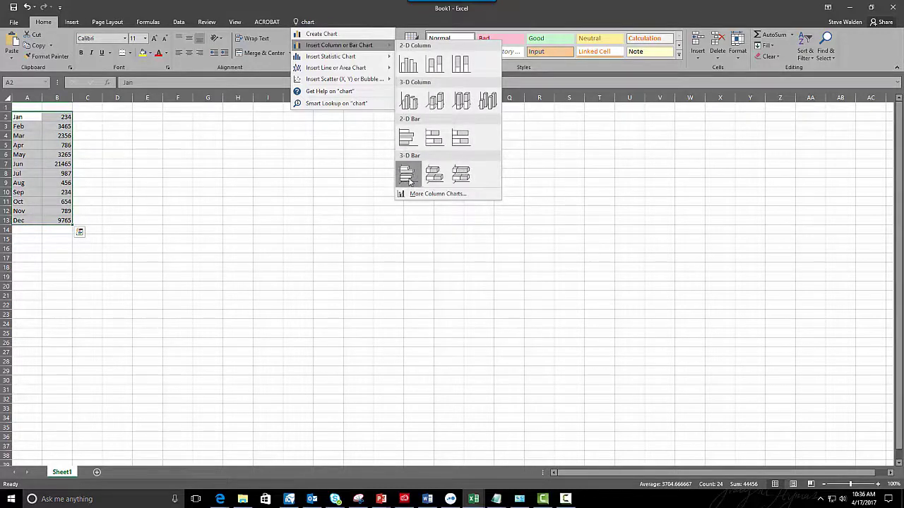
left_click(437, 101)
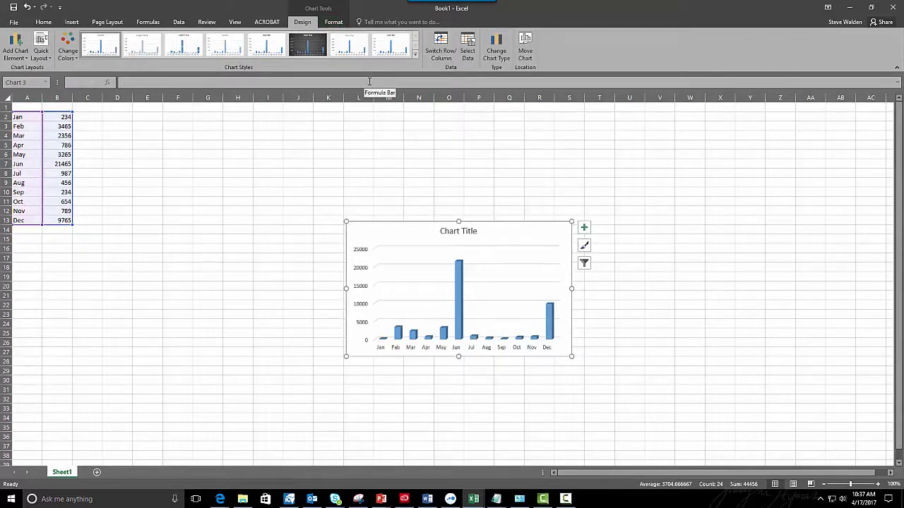
Step: Search the available commands for "prin"
left_click(377, 25)
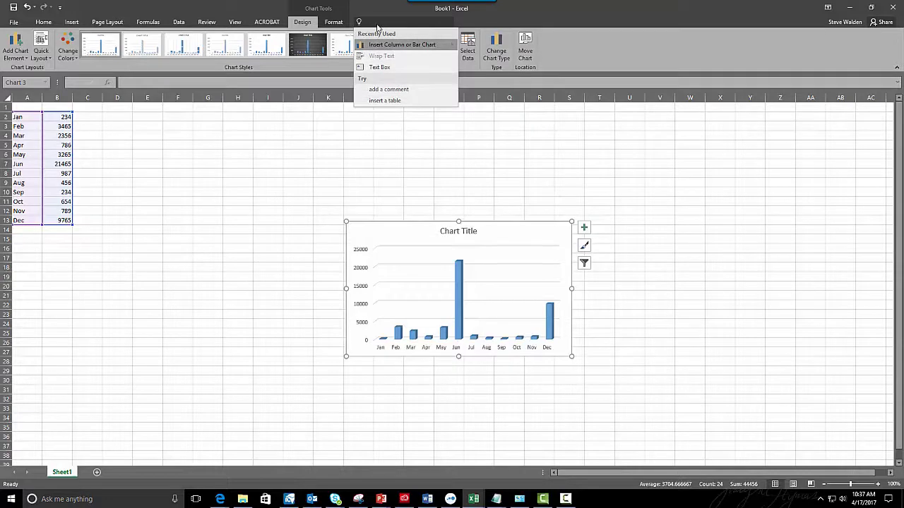
type("prin")
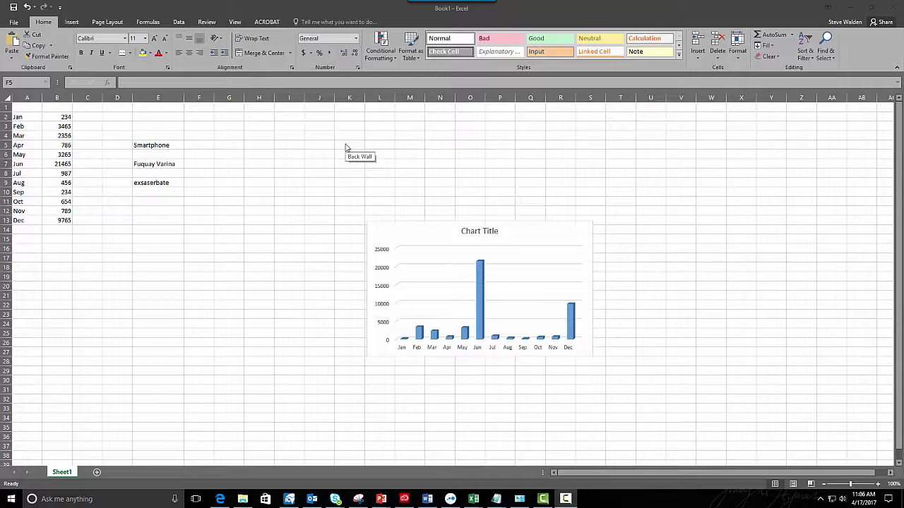
Step: Run Smart Lookup on the word Smartphone in cell E5
left_click(158, 145)
left_click(159, 145)
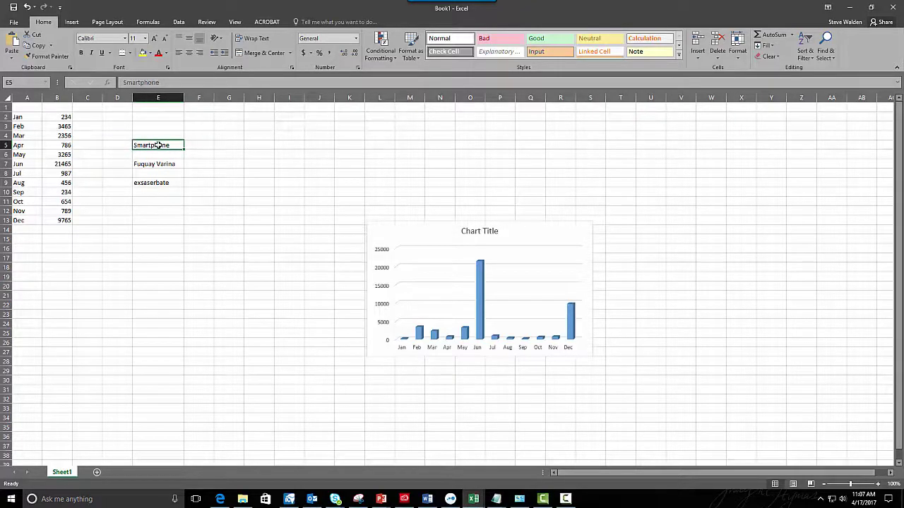
right_click(158, 145)
left_click(197, 211)
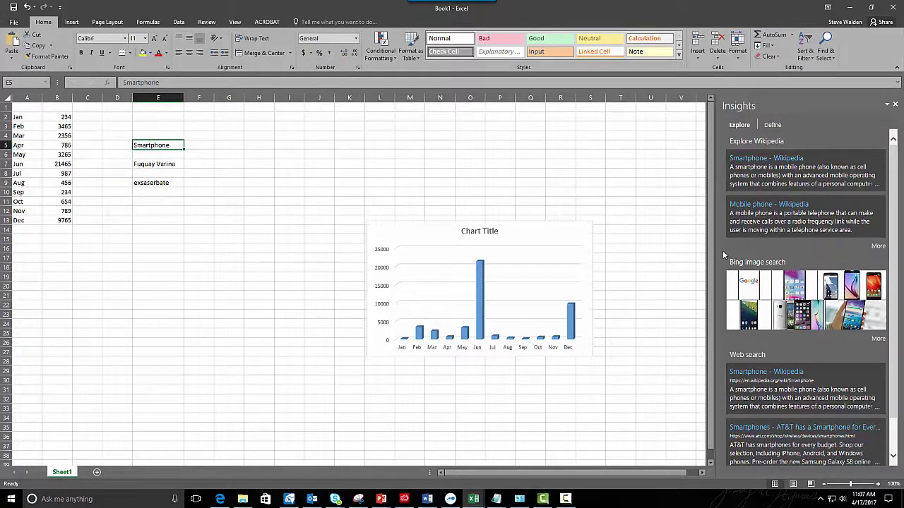
Step: Browse the full set of Bing image results for Smartphone and return to the lookup overview
scroll(842, 242, "down", 1)
scroll(842, 241, "down", 2)
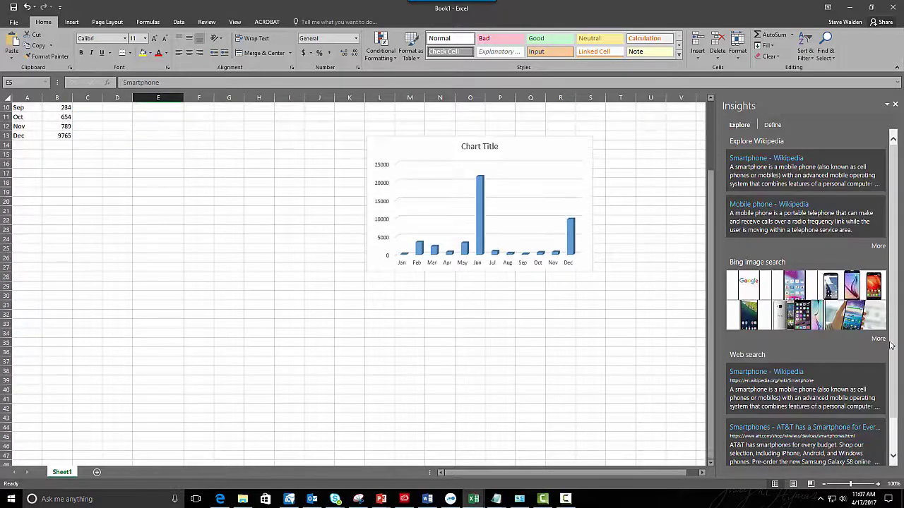
left_click(877, 339)
scroll(876, 331, "down", 2)
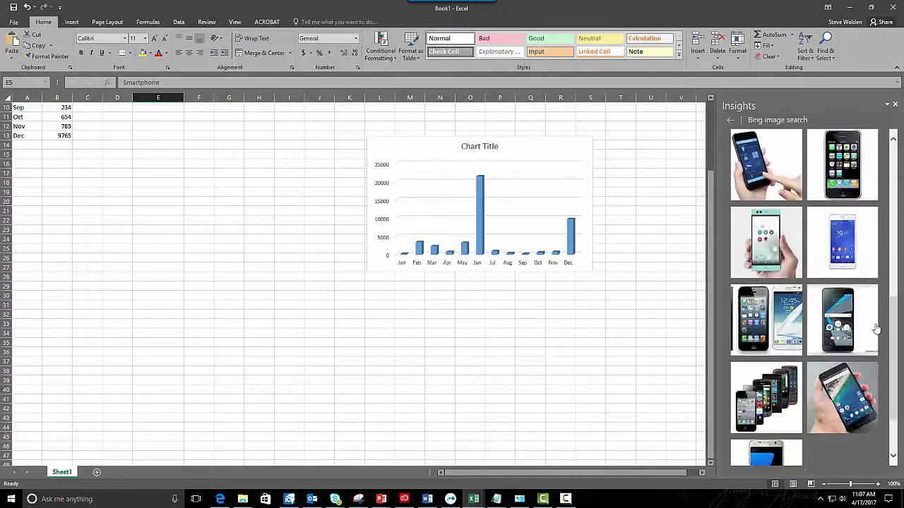
scroll(876, 326, "up", 2)
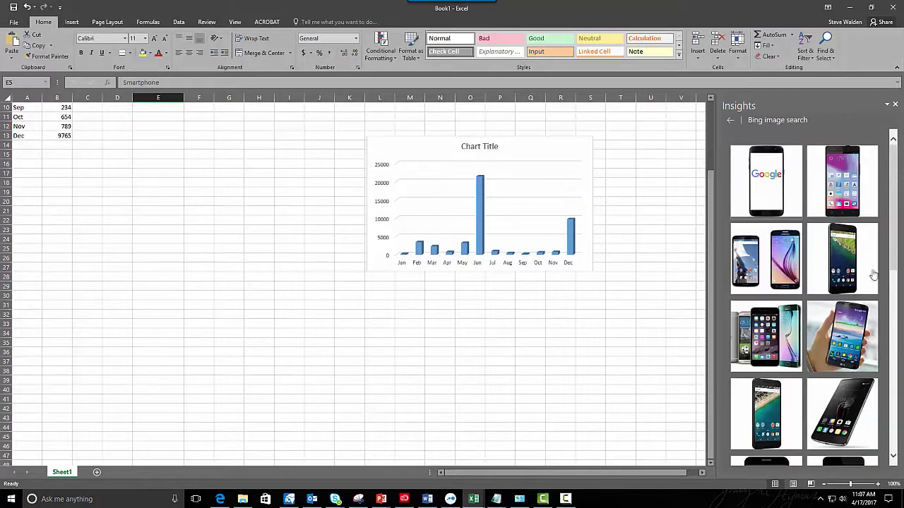
left_click(730, 121)
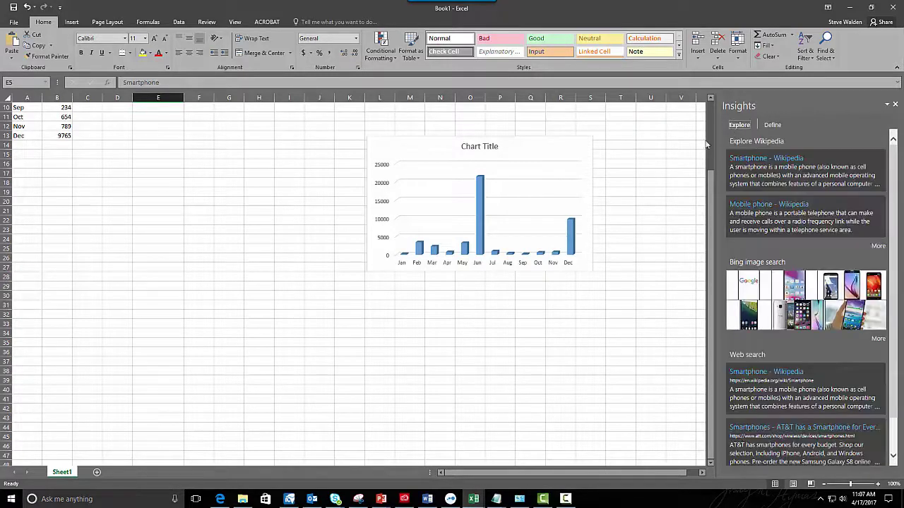
Step: Run Smart Lookup on the misspelled word in cell E9 and check the correct spelling in its definition
left_click(307, 286)
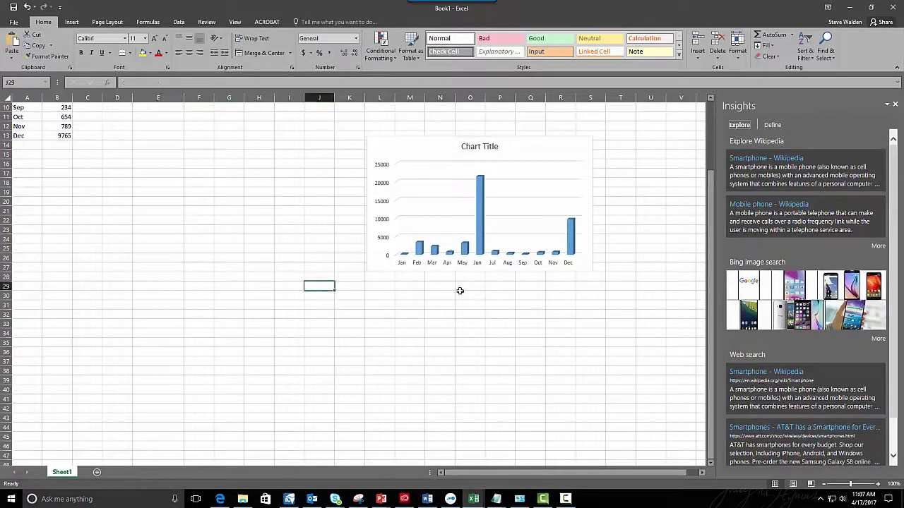
left_click_drag(712, 265, 712, 201)
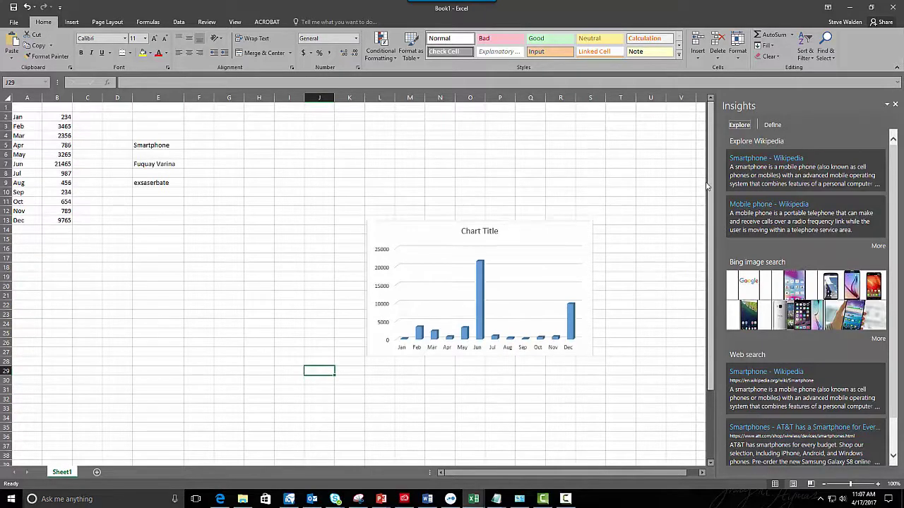
left_click(165, 187)
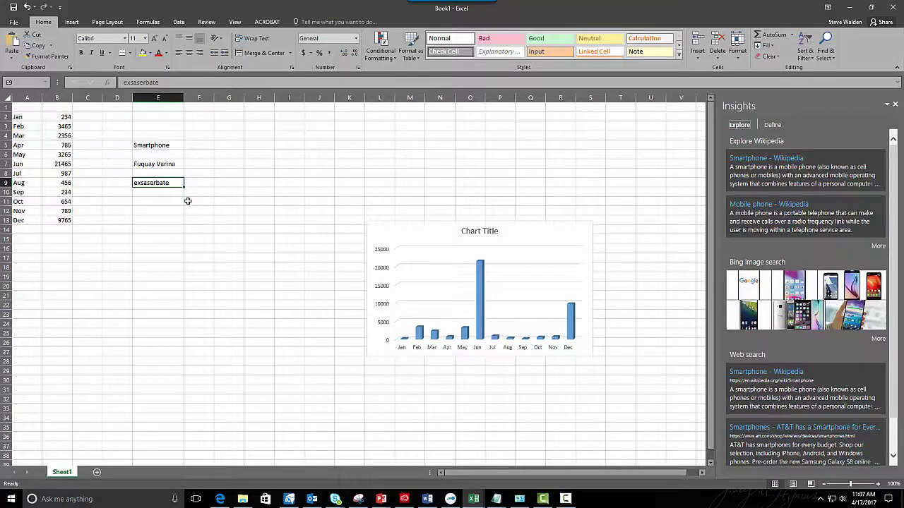
right_click(156, 184)
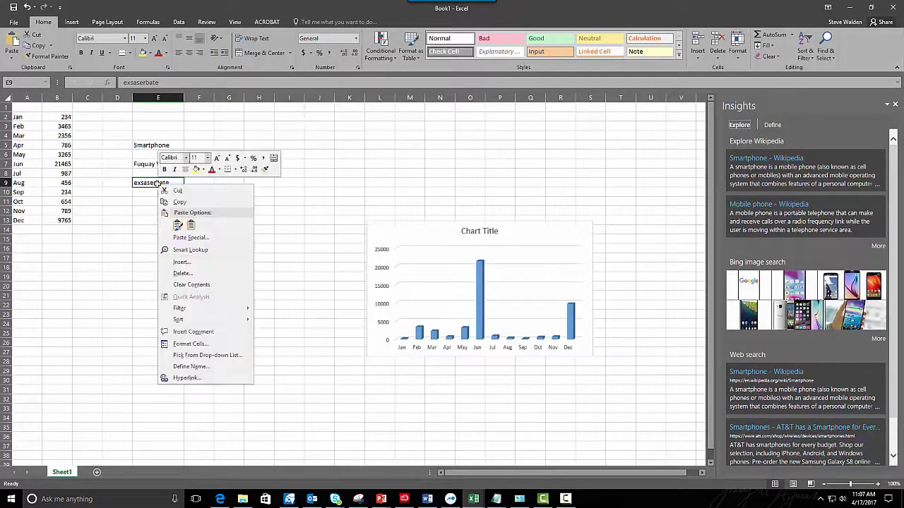
left_click(182, 250)
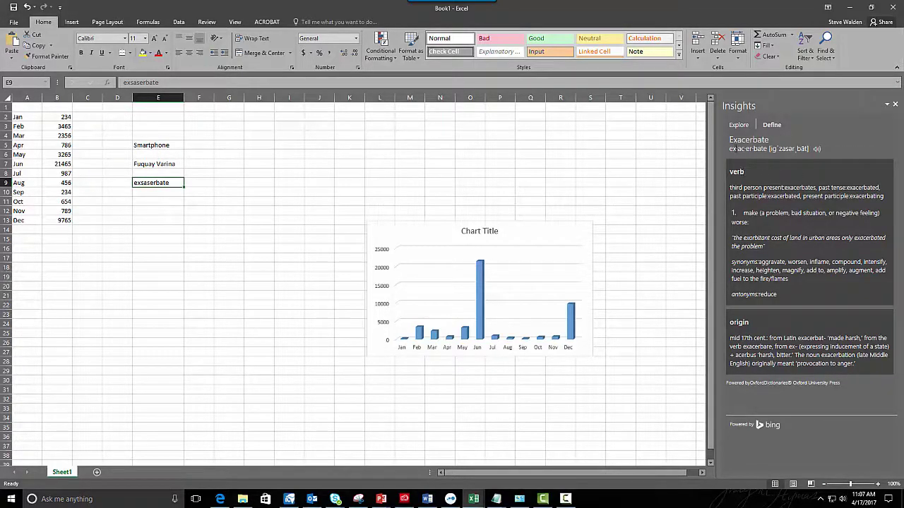
left_click_drag(731, 138, 770, 140)
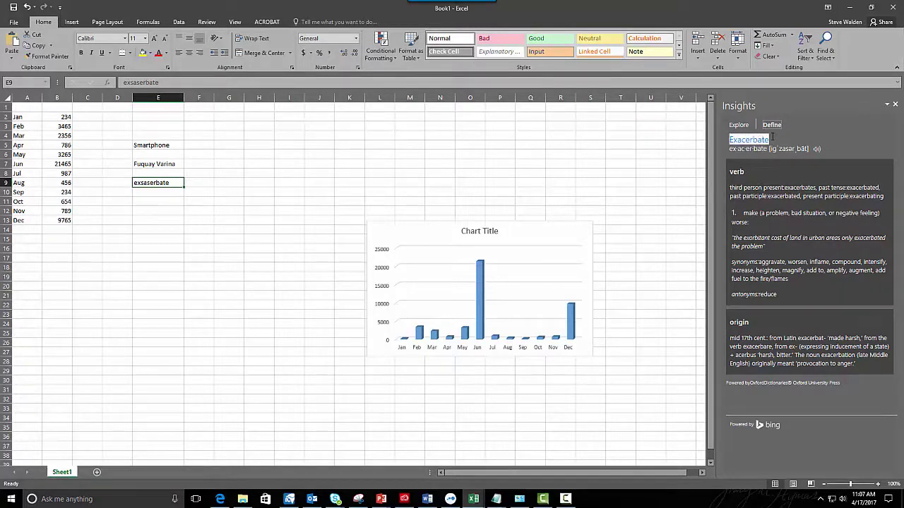
left_click(207, 191)
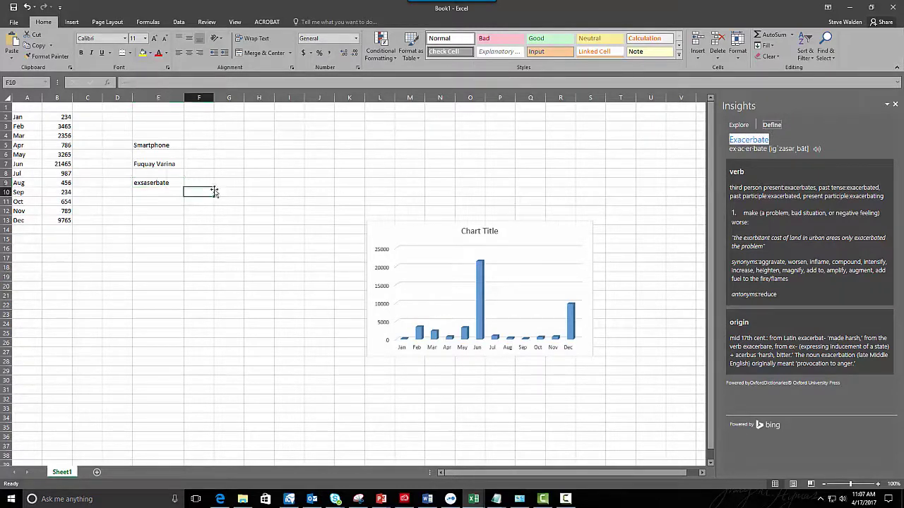
Step: Run Smart Lookup on Fuquay Varina in cell E7, check its Define results and return to the Explore results
left_click(160, 165)
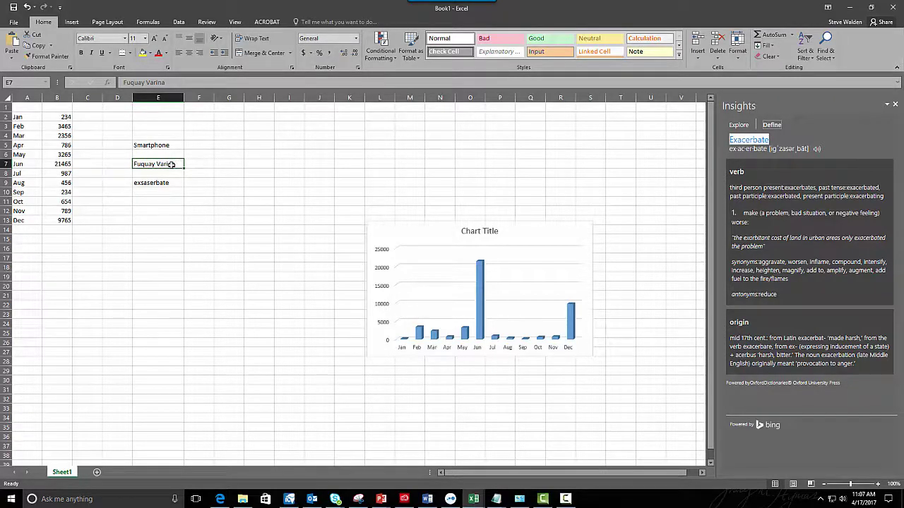
right_click(171, 164)
left_click(212, 231)
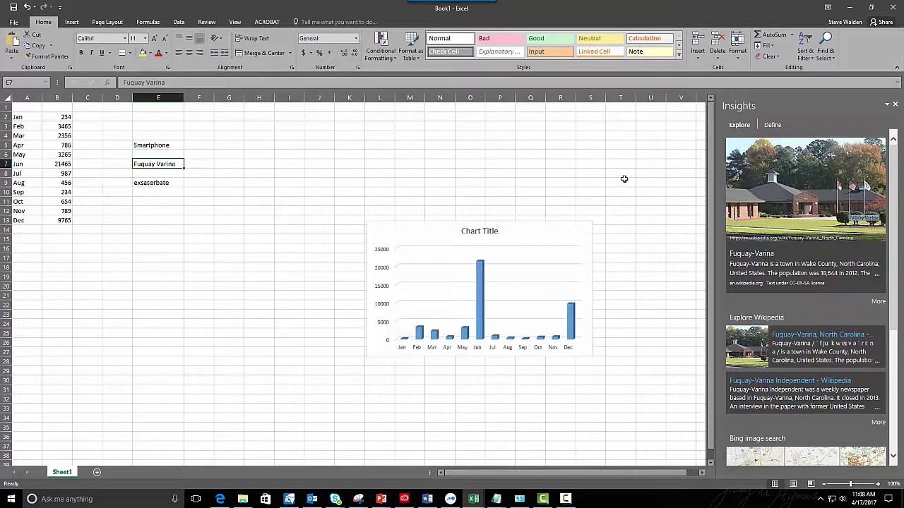
left_click(773, 126)
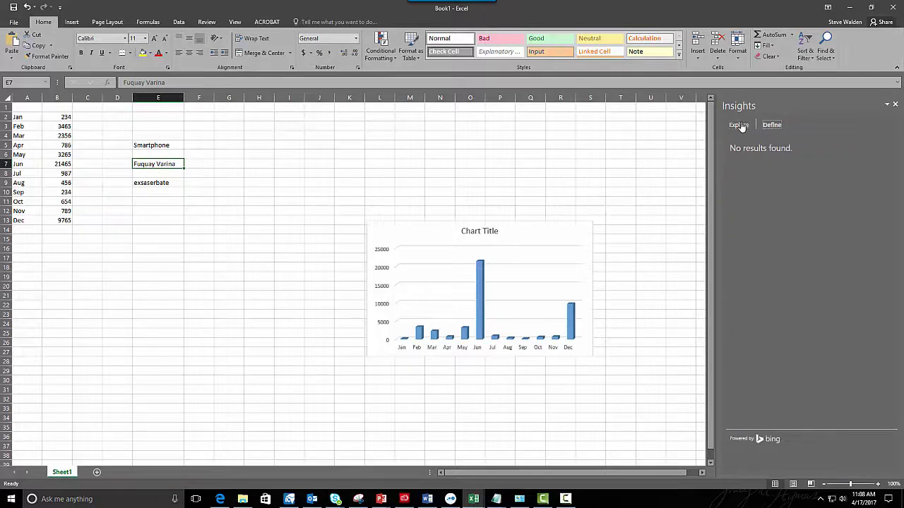
left_click(740, 127)
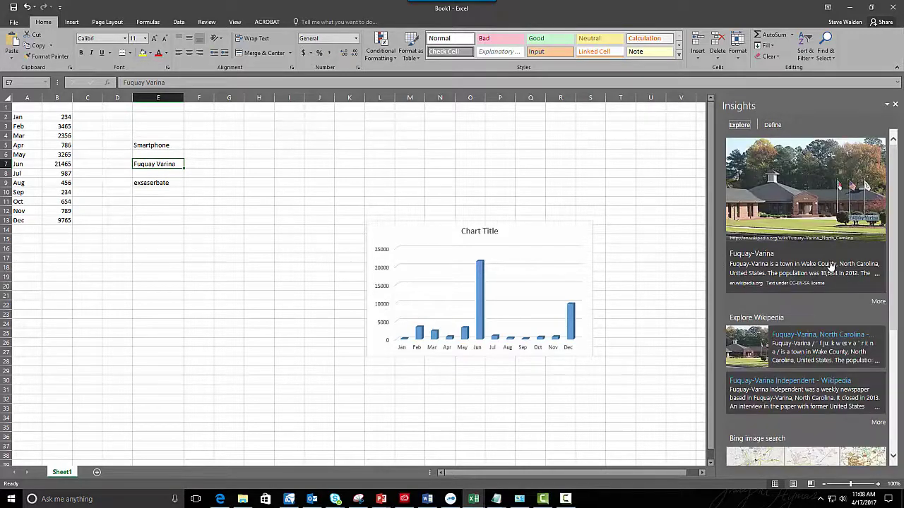
Step: Examine the Explore results for Fuquay Varina, including the full Bing image search and the web results
scroll(831, 267, "down", 3)
scroll(832, 267, "down", 3)
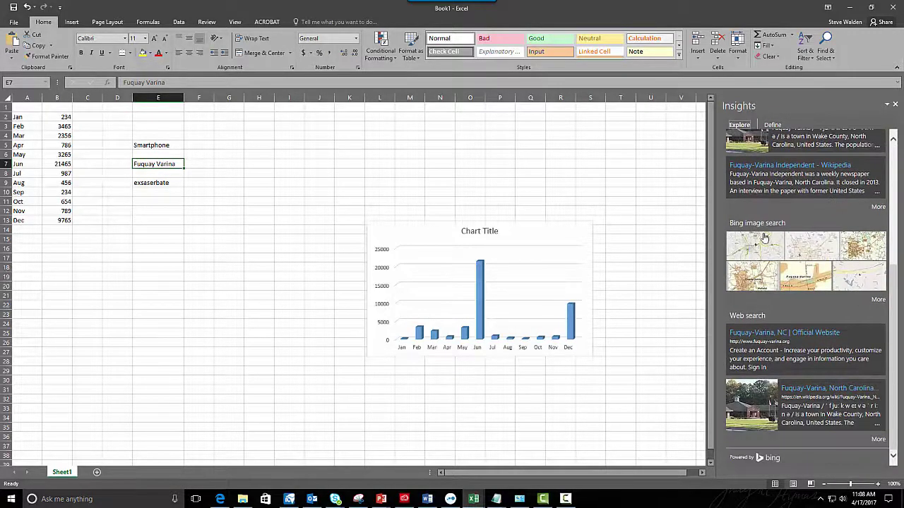
left_click(878, 299)
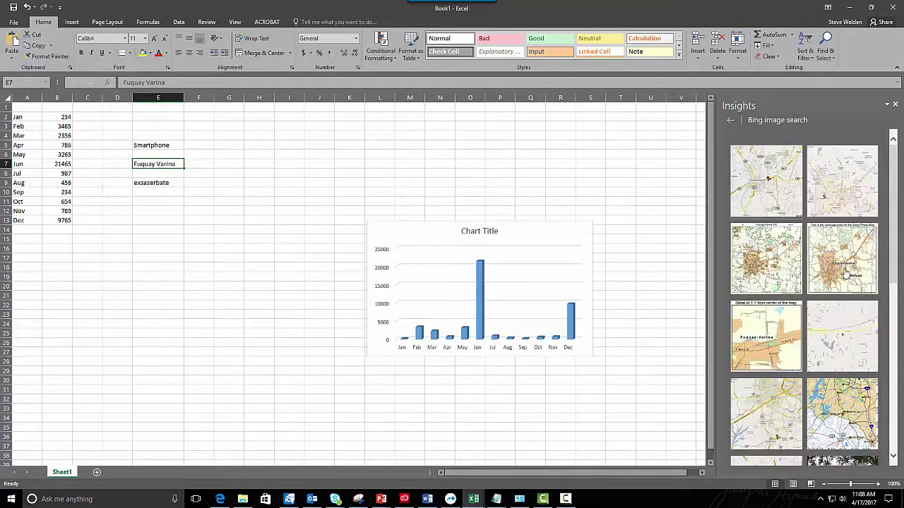
scroll(846, 276, "down", 5)
scroll(846, 277, "down", 15)
left_click(730, 120)
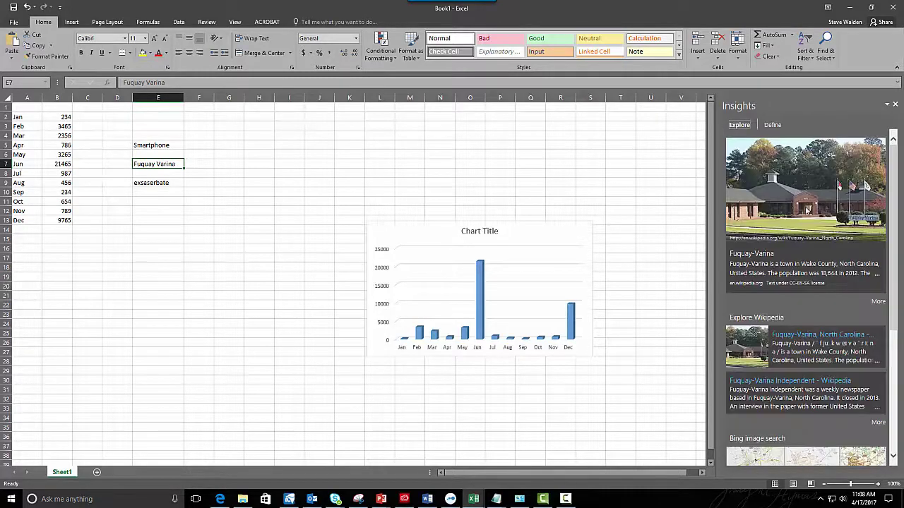
scroll(805, 209, "down", 4)
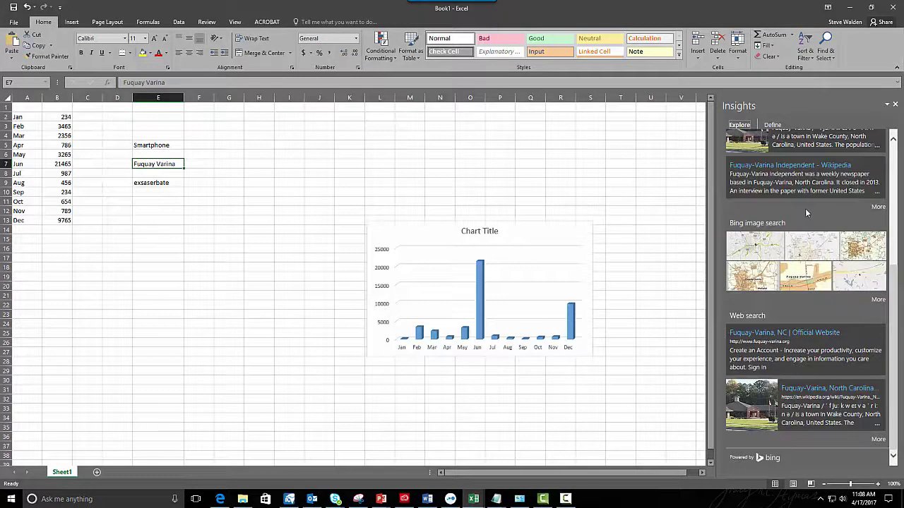
scroll(806, 209, "up", 4)
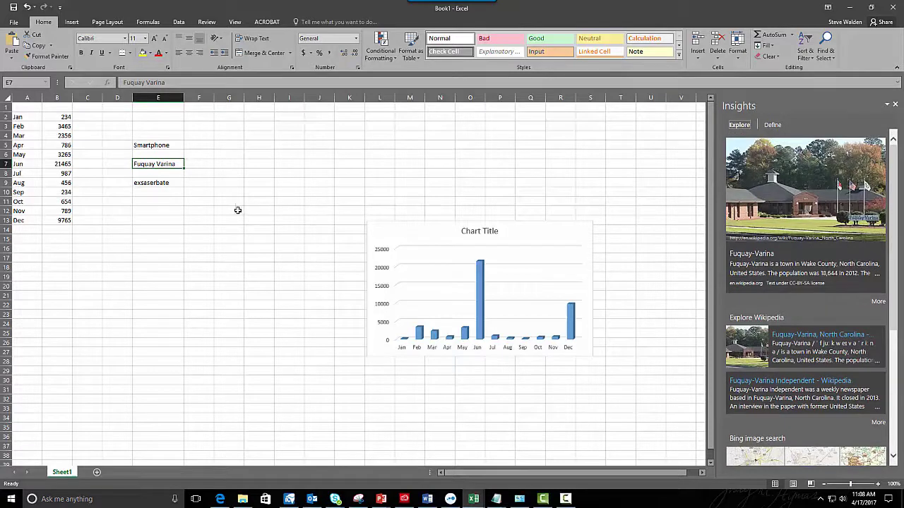
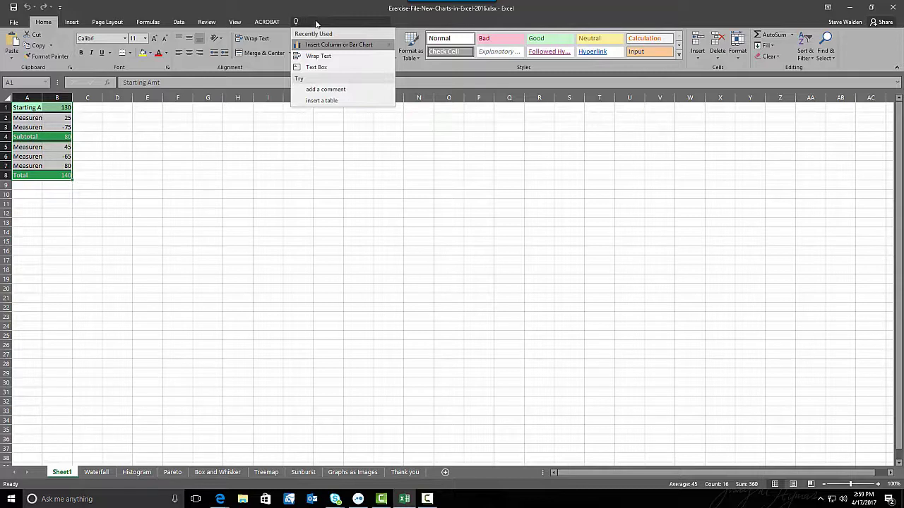
Step: Search the commands for "chart" and view the suggested chart types, including the statistical ones, without inserting any
type("chart")
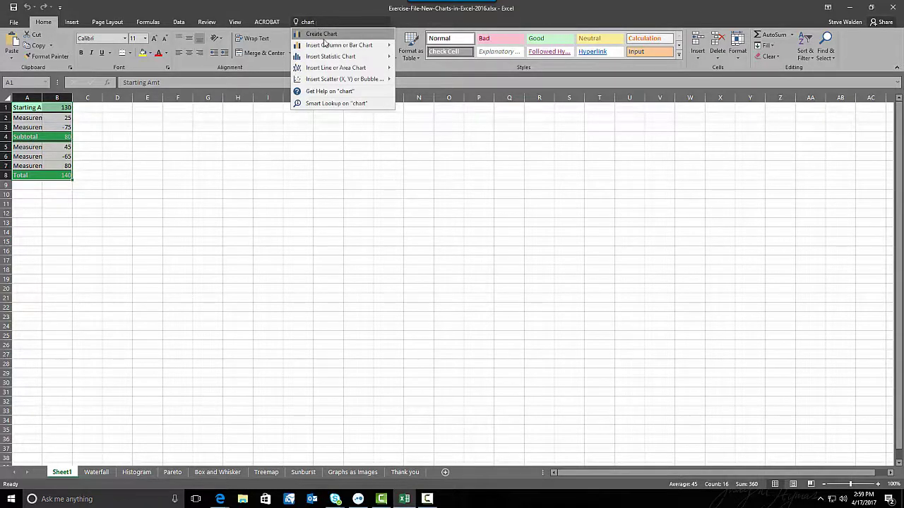
mouse_move(328, 46)
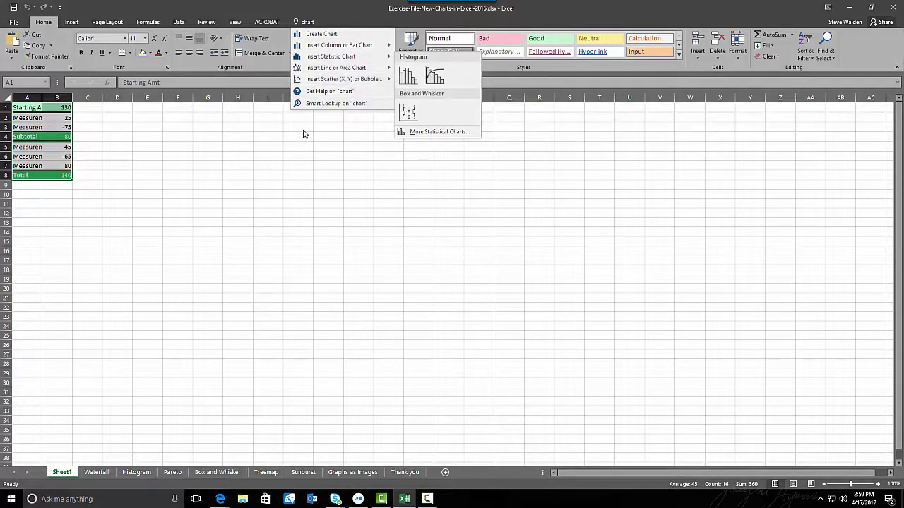
key("Escape")
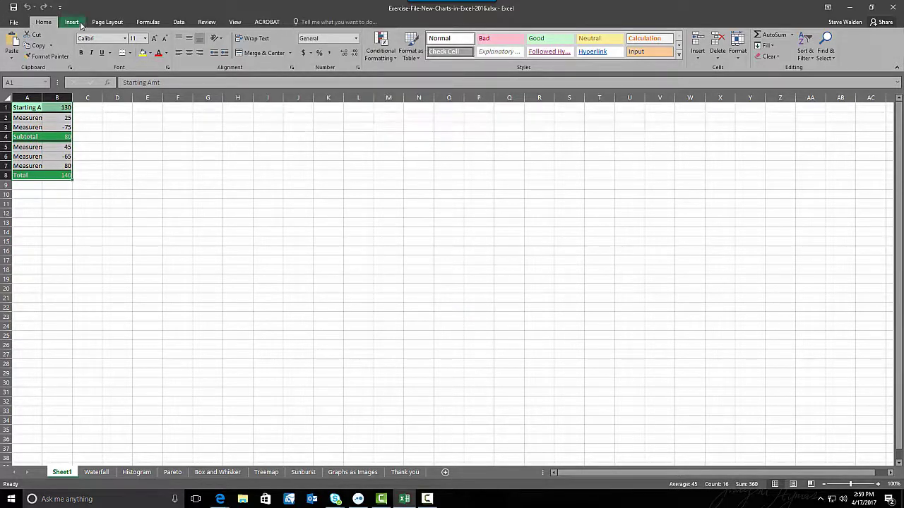
Step: Preview the Treemap, Sunburst, Histogram, Box & Whisker, Combo and Waterfall charts for the data in A1:B8, without inserting any
left_click(71, 22)
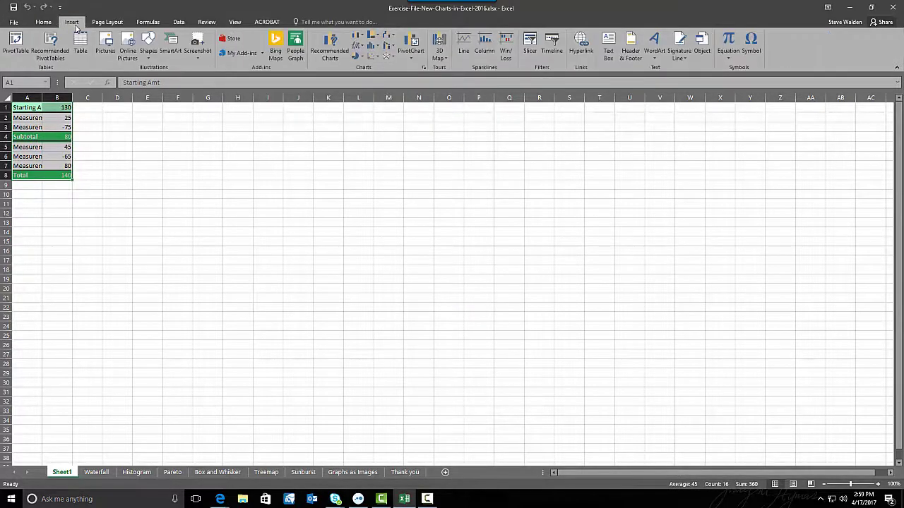
left_click(334, 44)
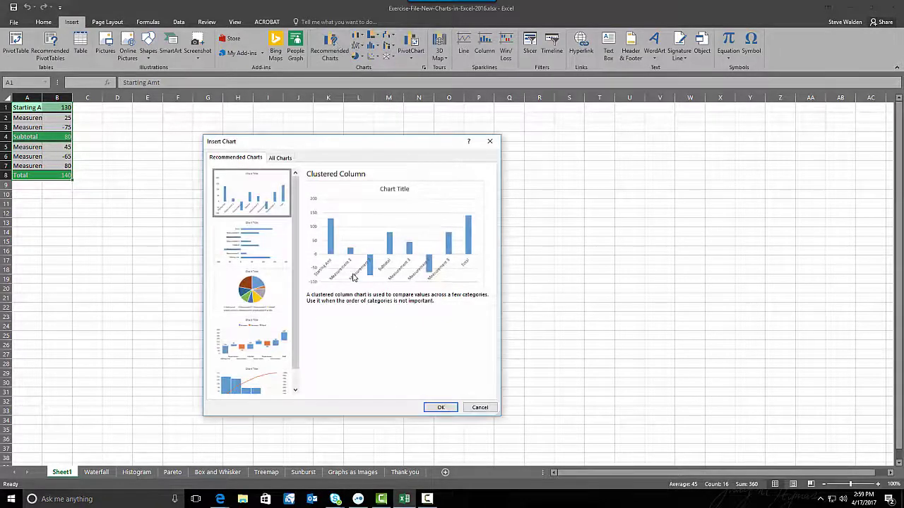
left_click(284, 161)
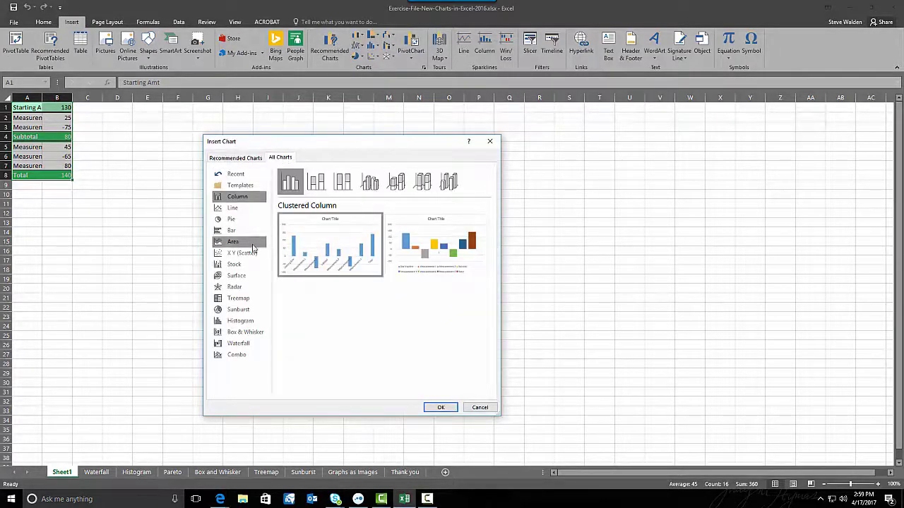
left_click(231, 298)
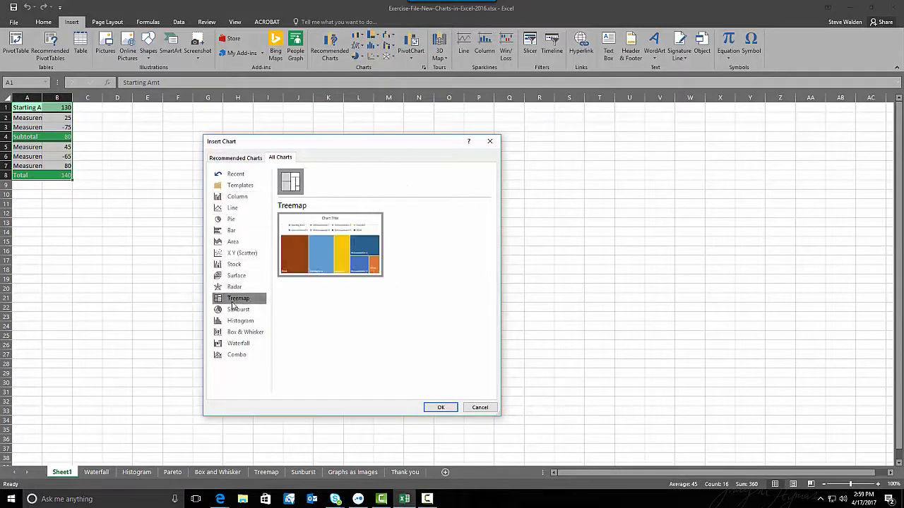
left_click(236, 310)
left_click(240, 321)
left_click(243, 334)
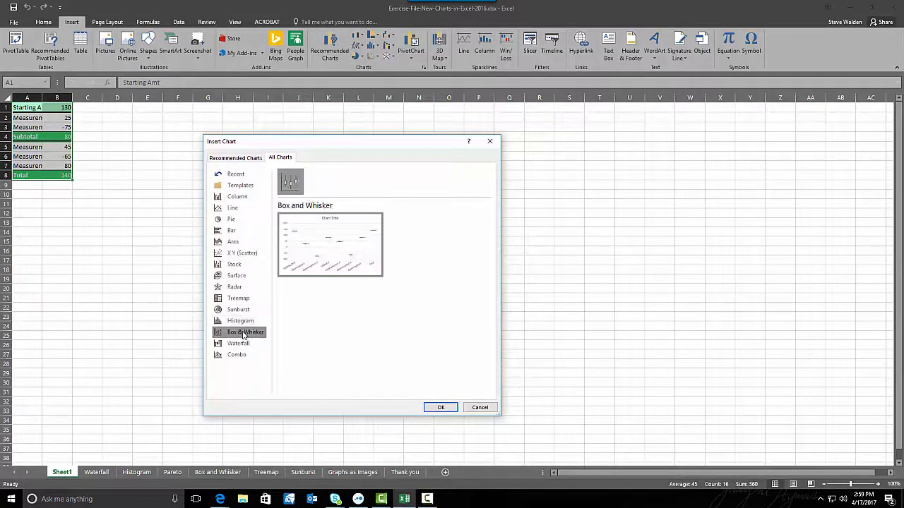
left_click(237, 354)
left_click(240, 344)
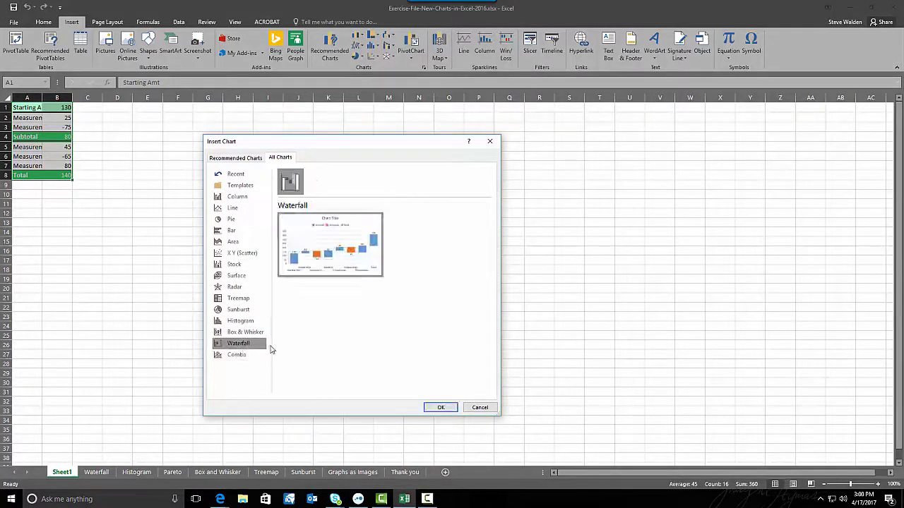
left_click(479, 407)
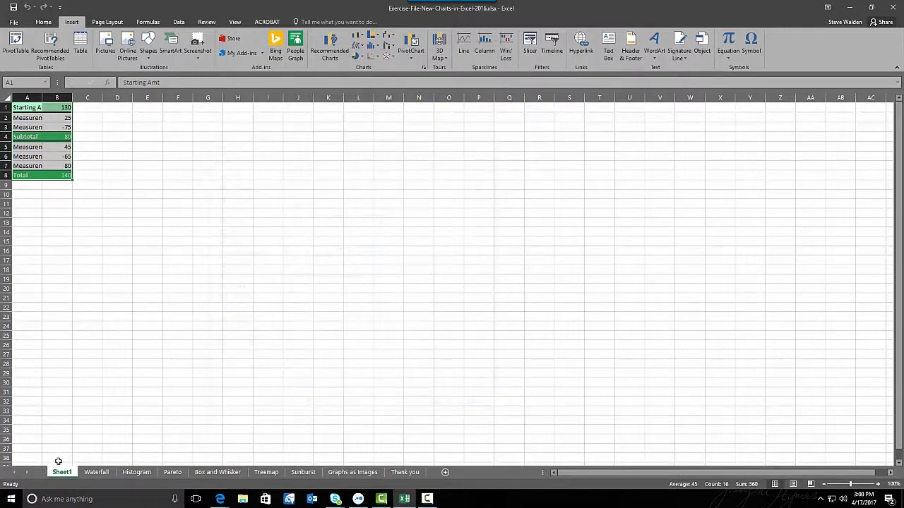
Step: Examine the finished chart on the Waterfall sheet and view its available design styles
left_click(90, 473)
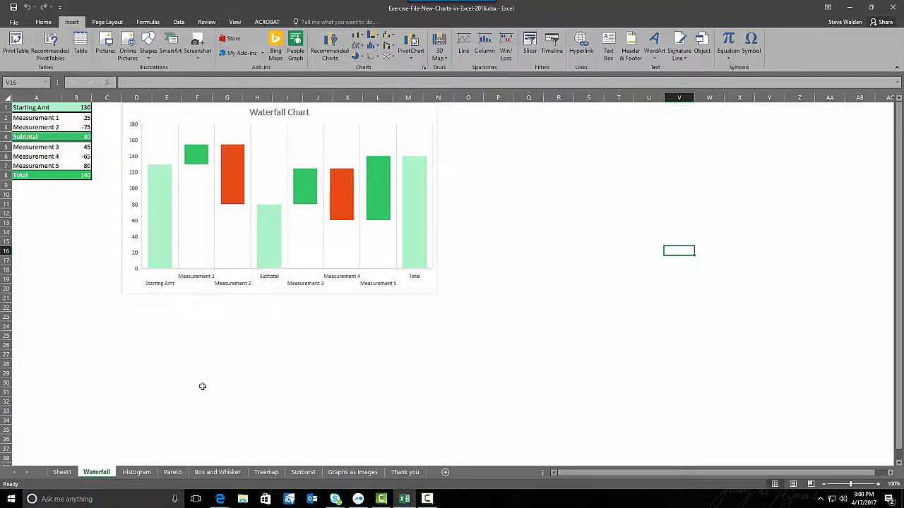
key("alt+Tab")
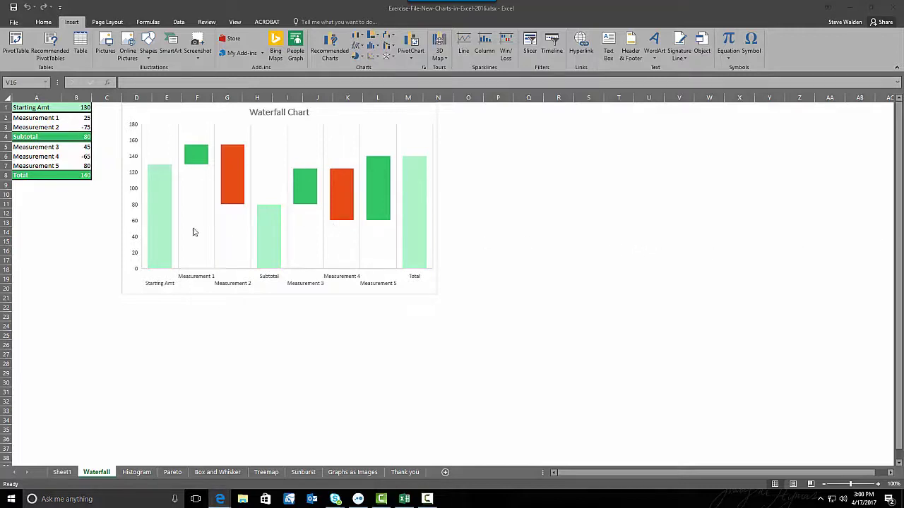
mouse_move(298, 193)
left_click(545, 224)
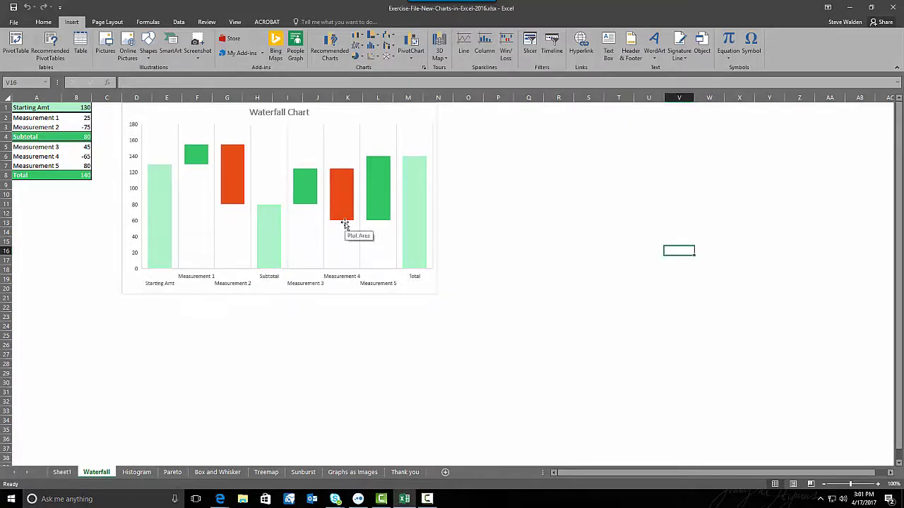
left_click(537, 242)
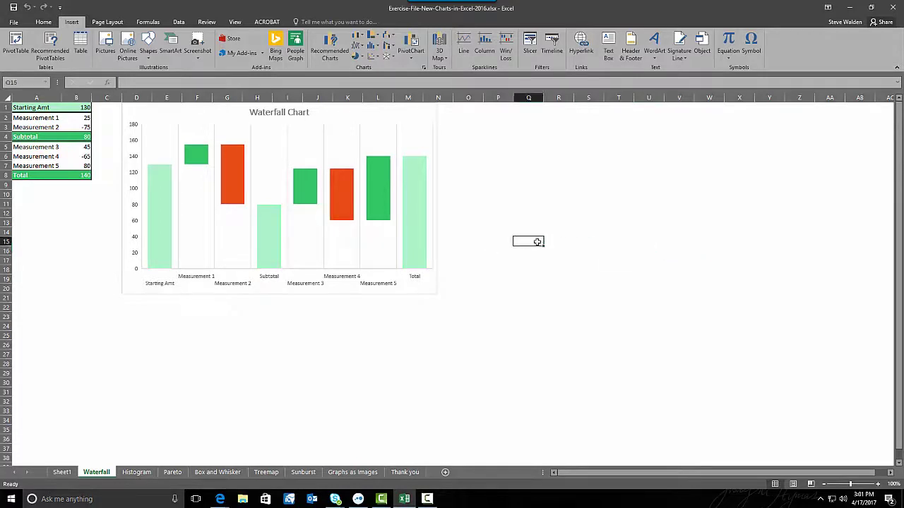
left_click(341, 219)
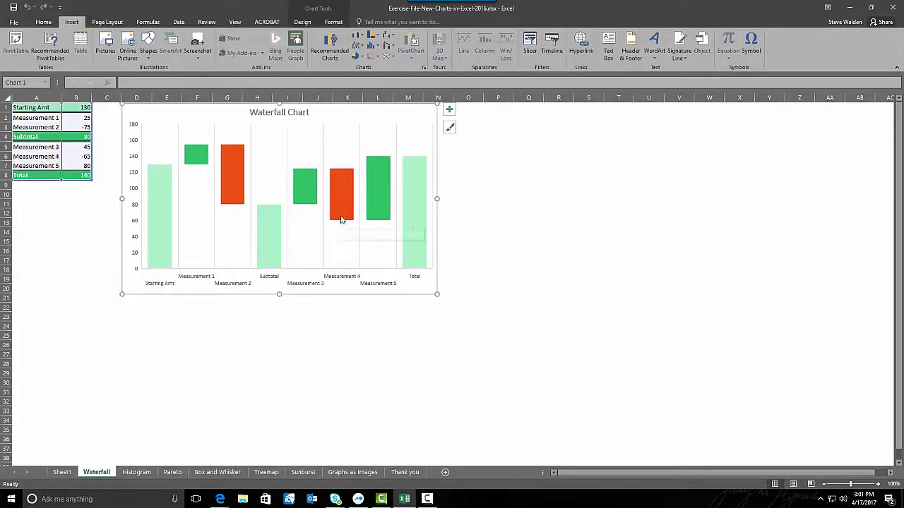
left_click(301, 23)
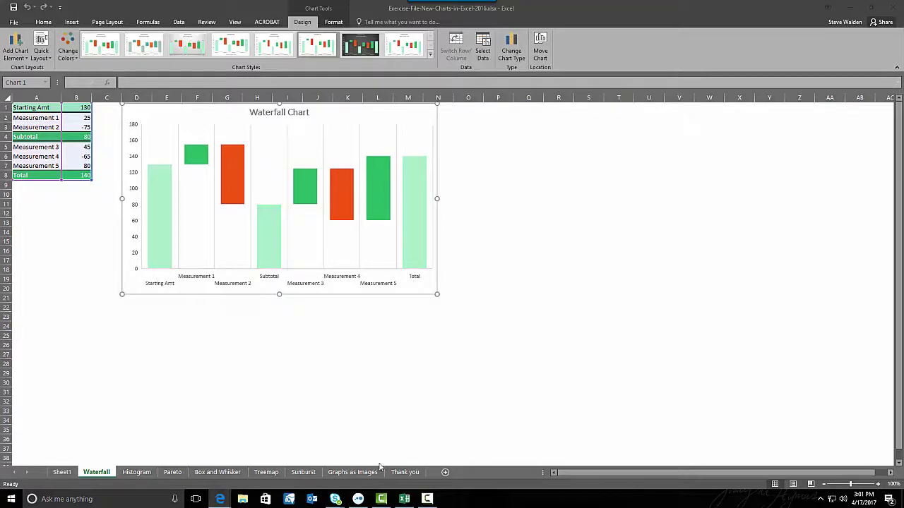
Step: Examine the batting average distribution chart and its source data on the Histogram sheet
left_click(138, 473)
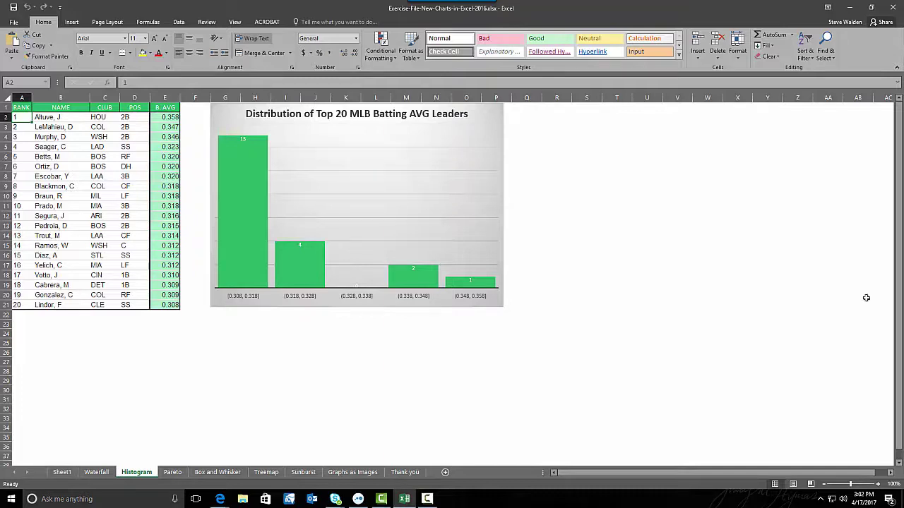
left_click(604, 305)
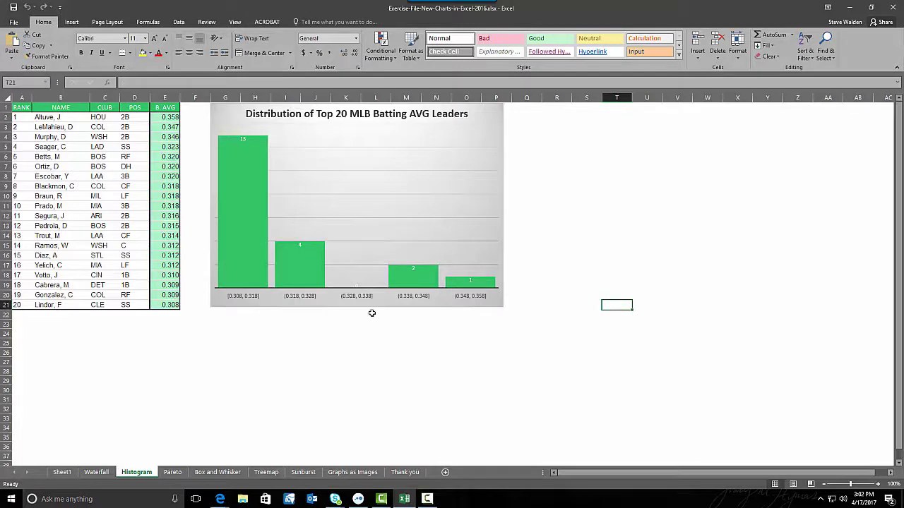
key("alt+Tab")
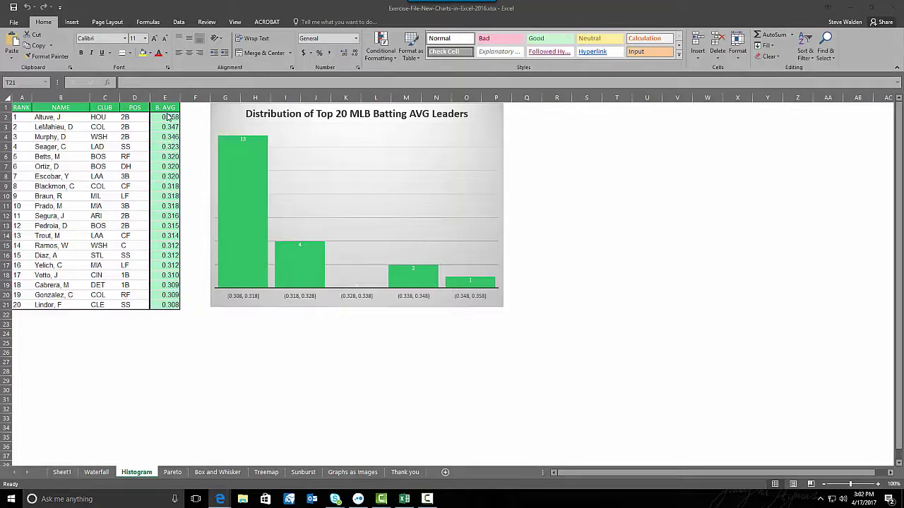
left_click(666, 206)
Step: Set the number of bins to 10 on the histogram's horizontal category axis
left_click(262, 192)
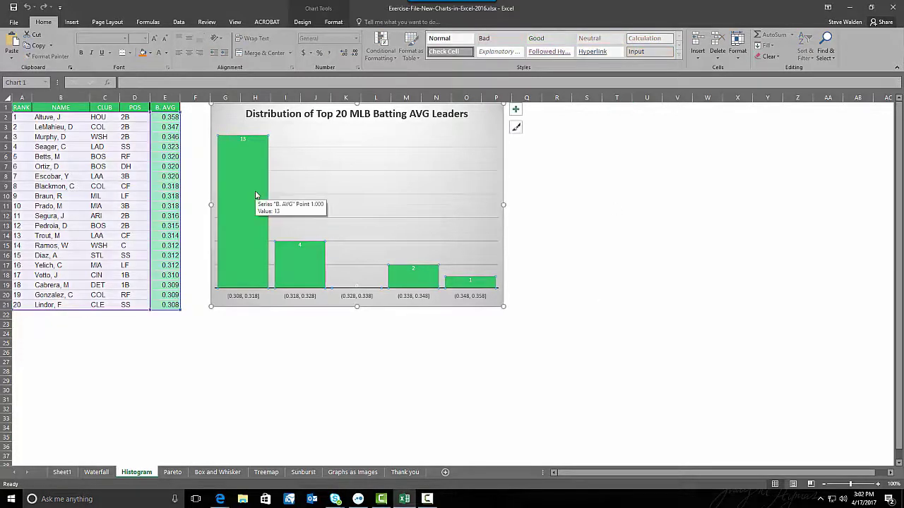
left_click(244, 187)
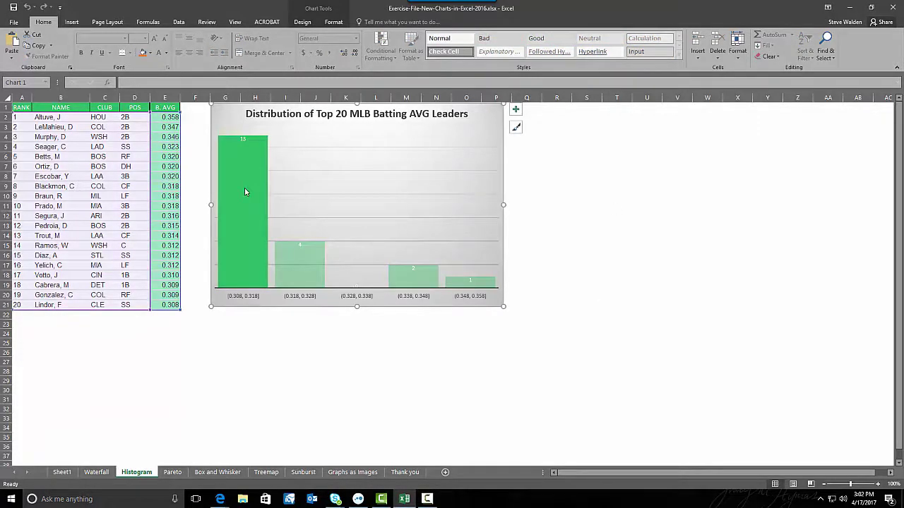
right_click(245, 188)
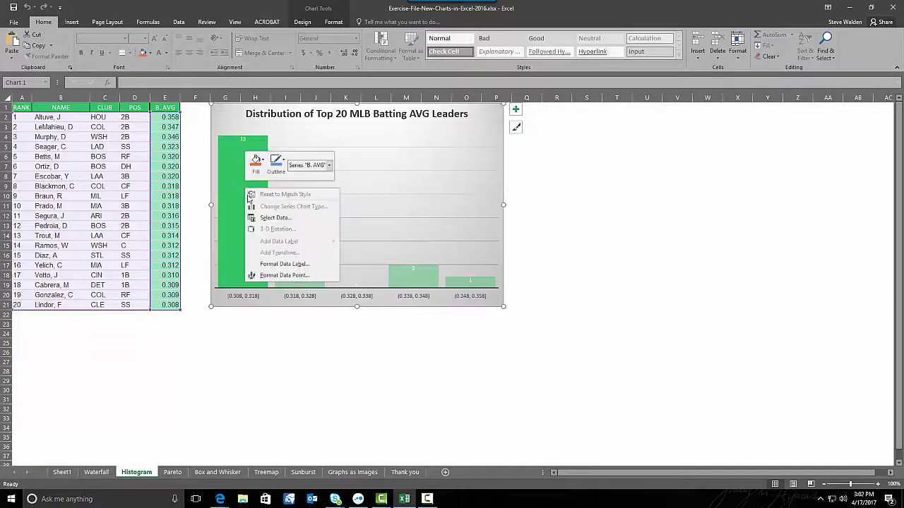
left_click(286, 276)
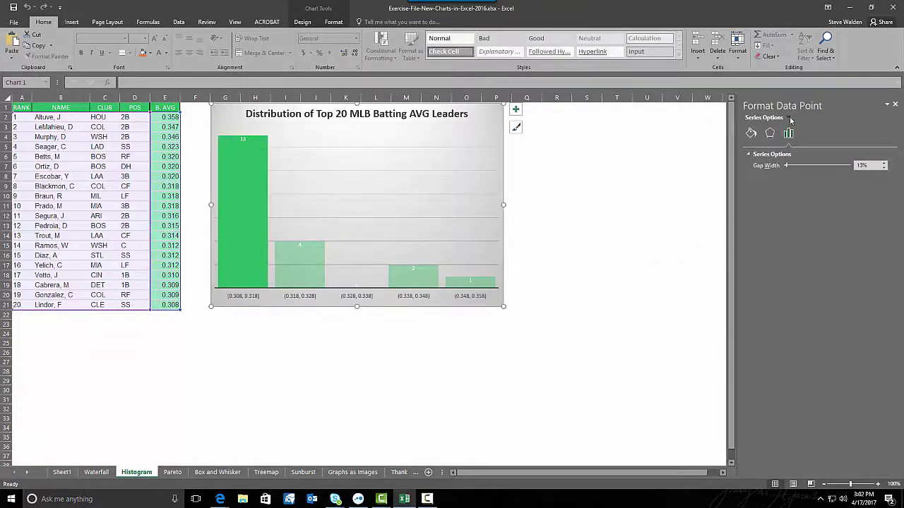
left_click(789, 118)
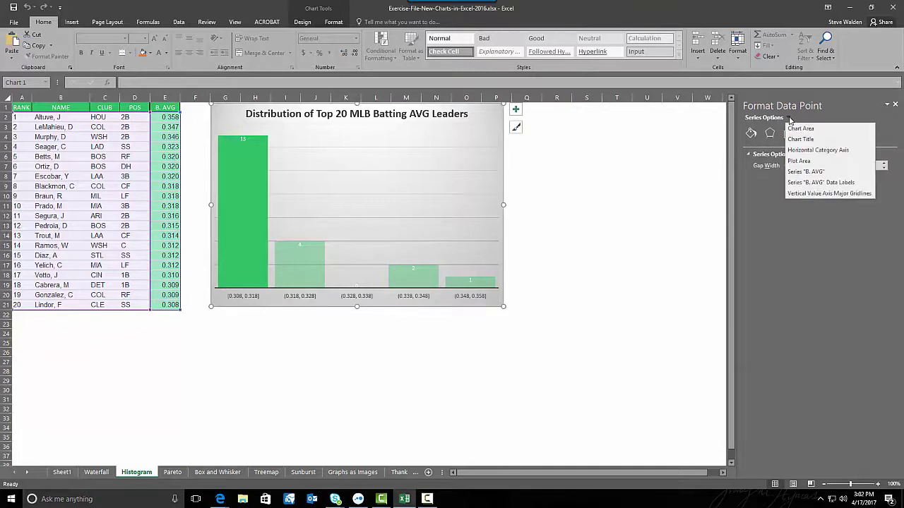
left_click(822, 151)
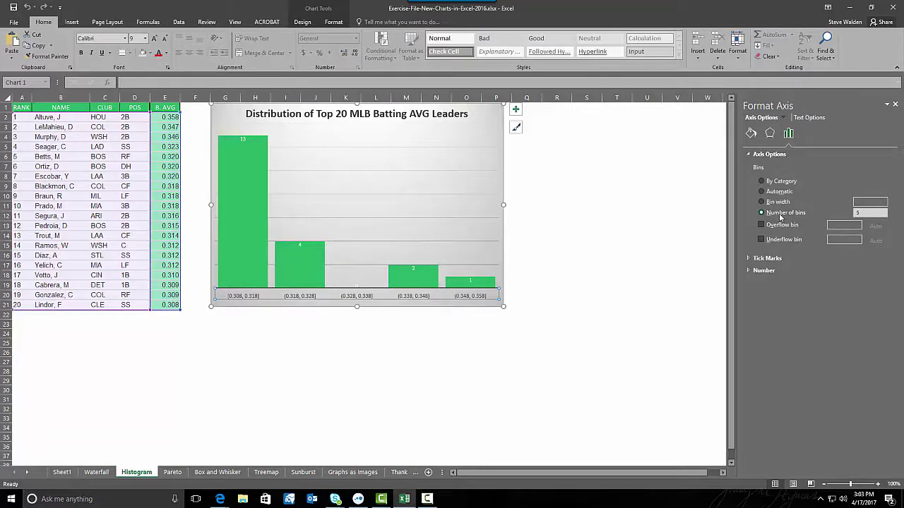
double_click(860, 212)
type("10")
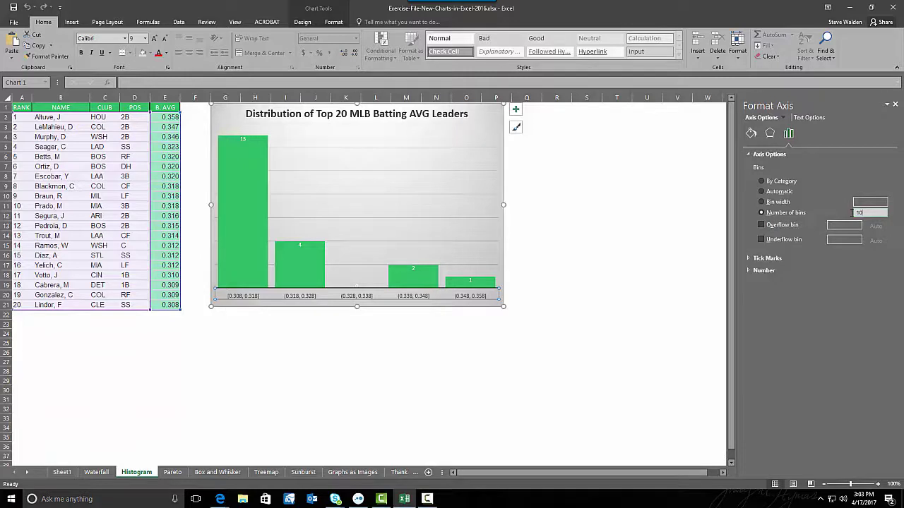
left_click(674, 288)
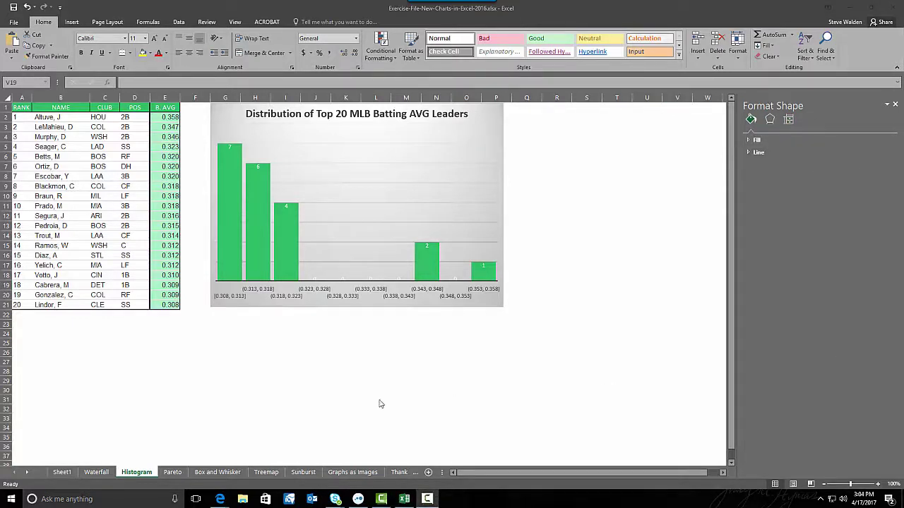
Step: Examine the Pareto sheet's annual sales chart, including the product category bars and the cumulative percentage line
left_click(176, 471)
left_click(173, 472)
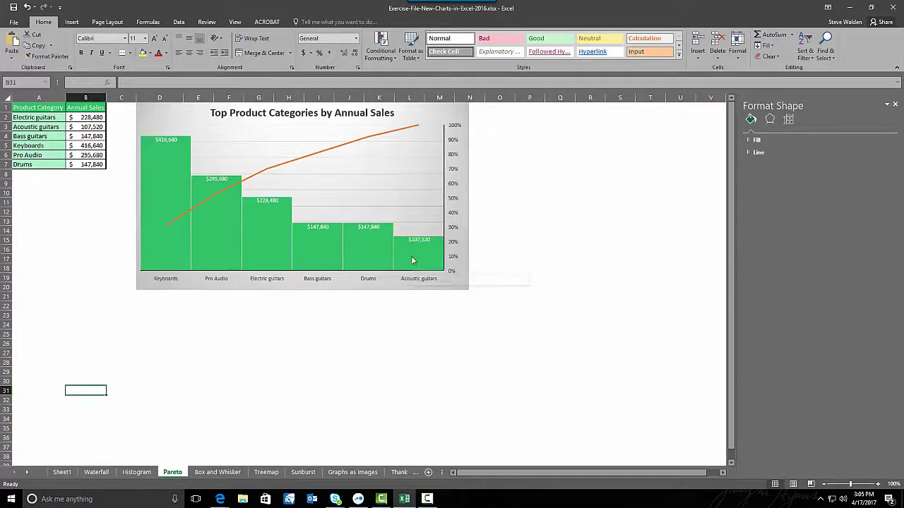
mouse_move(413, 260)
left_click(219, 499)
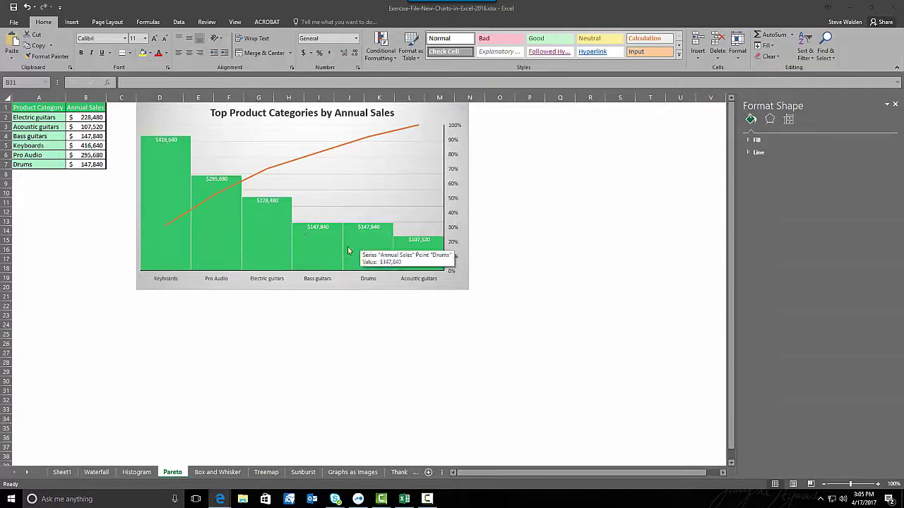
mouse_move(187, 255)
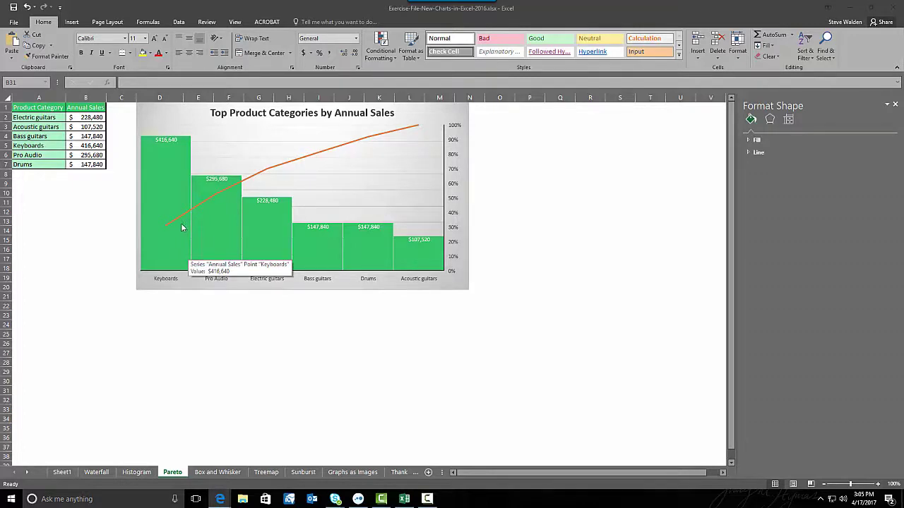
mouse_move(226, 202)
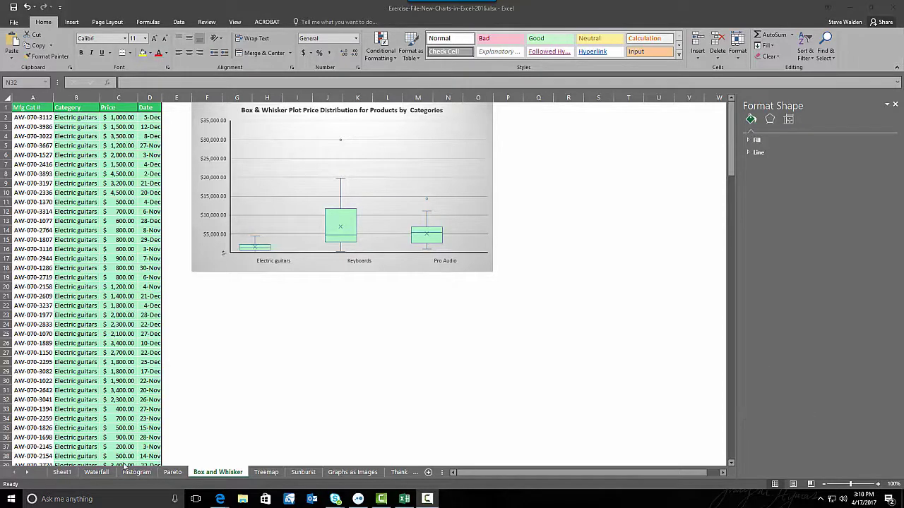
Step: Examine the Box and Whisker sheet's price data for electric guitars, keyboards and Pro Audio, and return to the chart
scroll(293, 395, "down", 13)
scroll(49, 313, "up", 10)
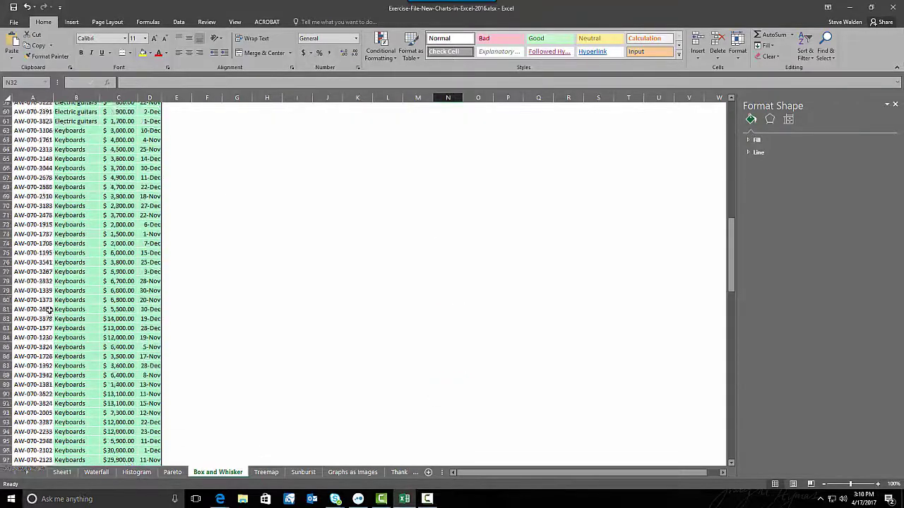
scroll(51, 316, "down", 3)
scroll(51, 315, "down", 11)
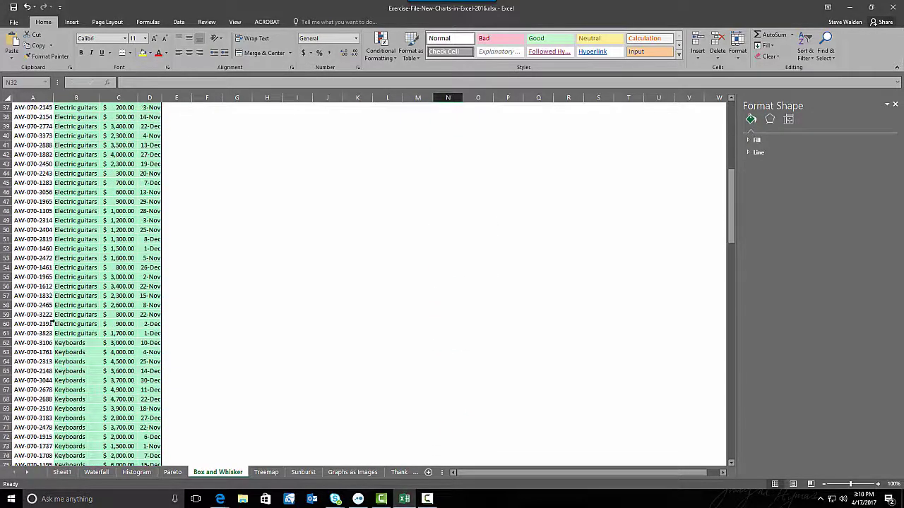
scroll(53, 323, "up", 17)
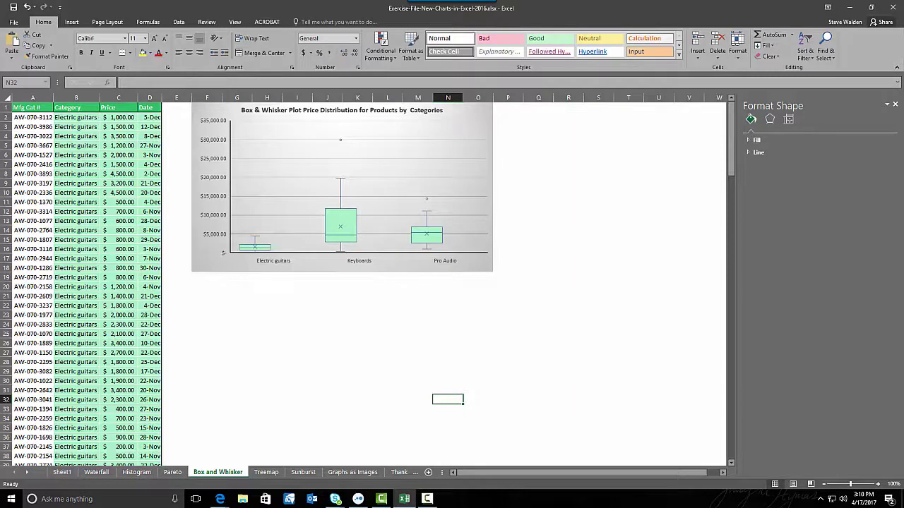
left_click(466, 304)
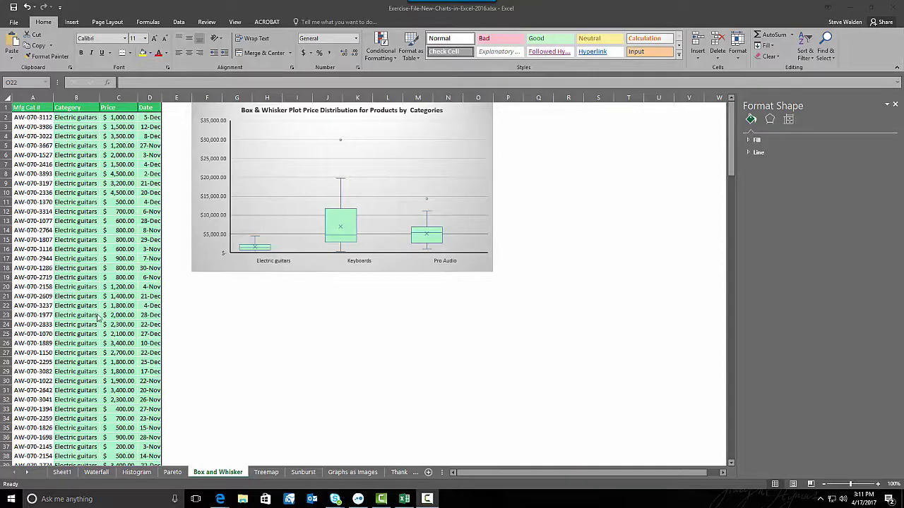
key("Escape")
scroll(101, 318, "down", 20)
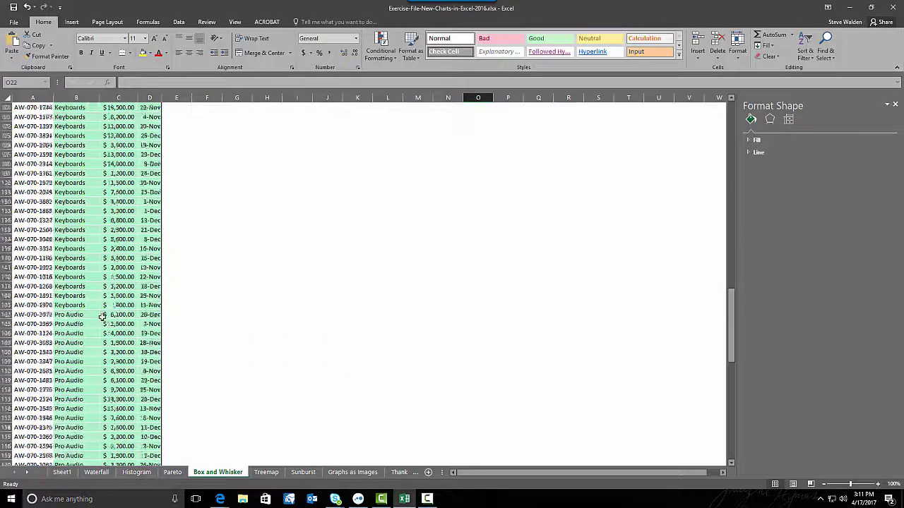
scroll(103, 319, "up", 20)
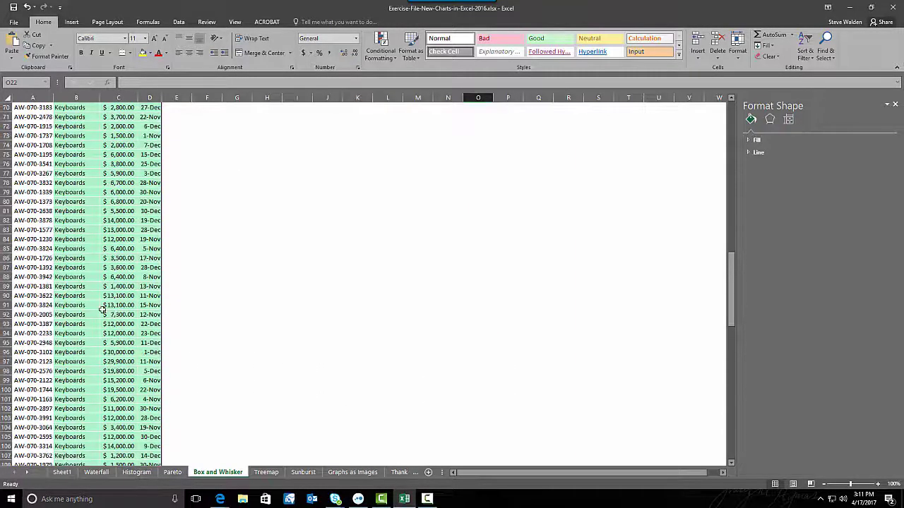
scroll(101, 308, "up", 11)
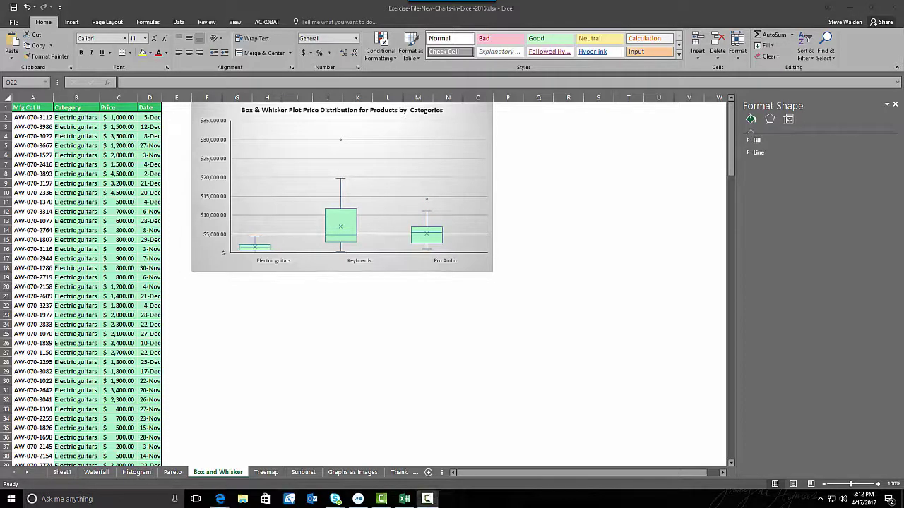
Step: Enlarge the Quarterly Grocery Sales chart on the Treemap sheet to cover about columns E to S and rows 1 to 30
key("ctrl+Page_Down")
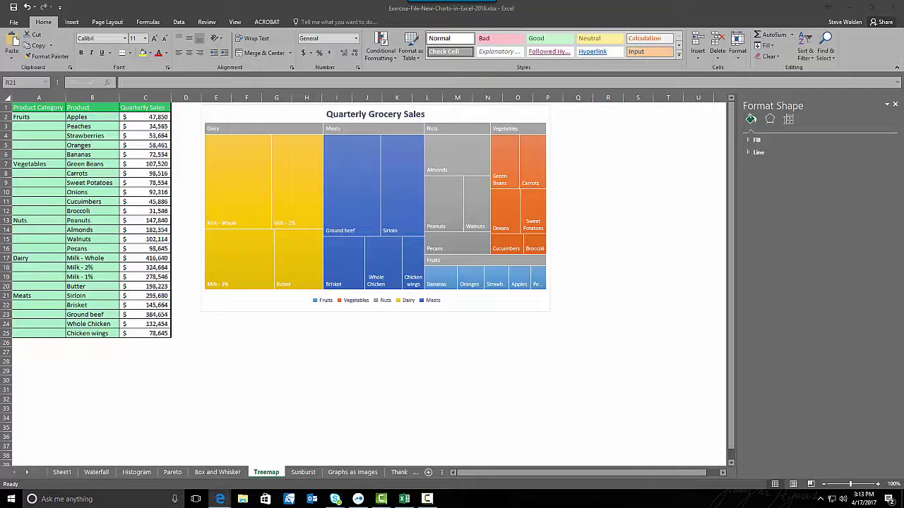
left_click(454, 262)
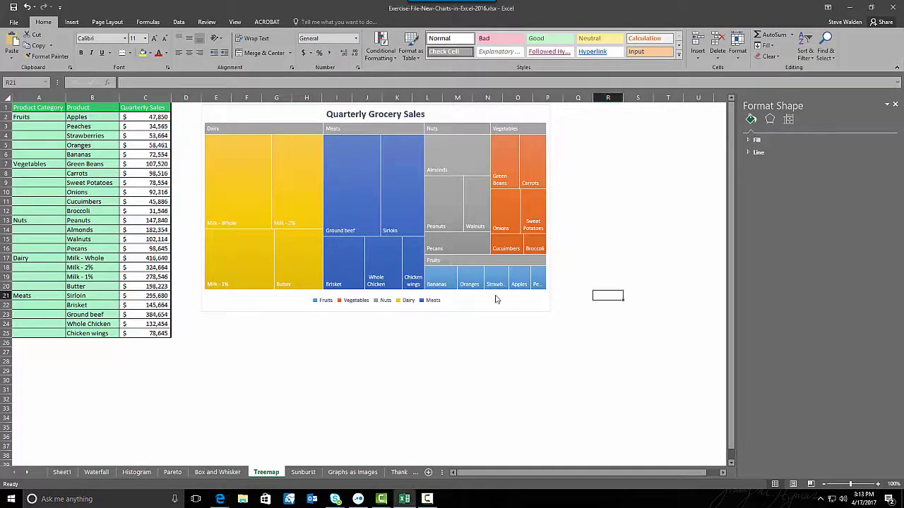
left_click(505, 267)
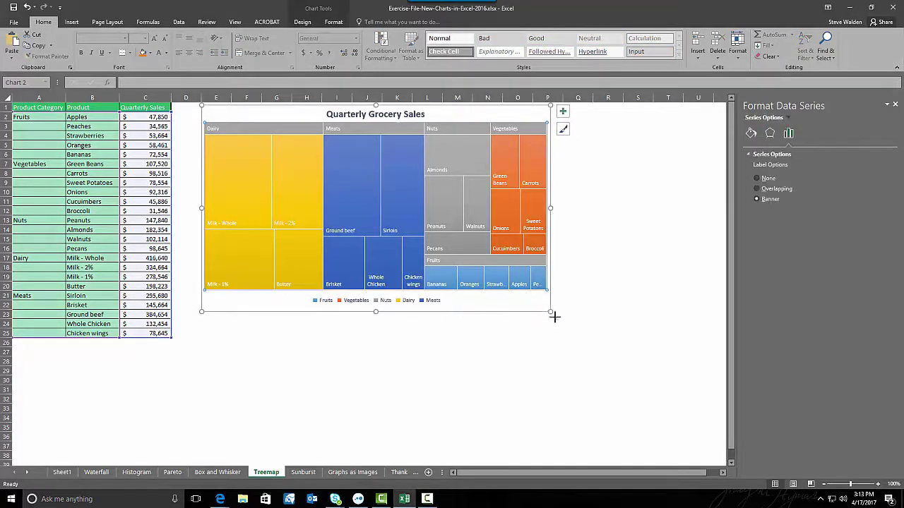
left_click_drag(551, 312, 645, 380)
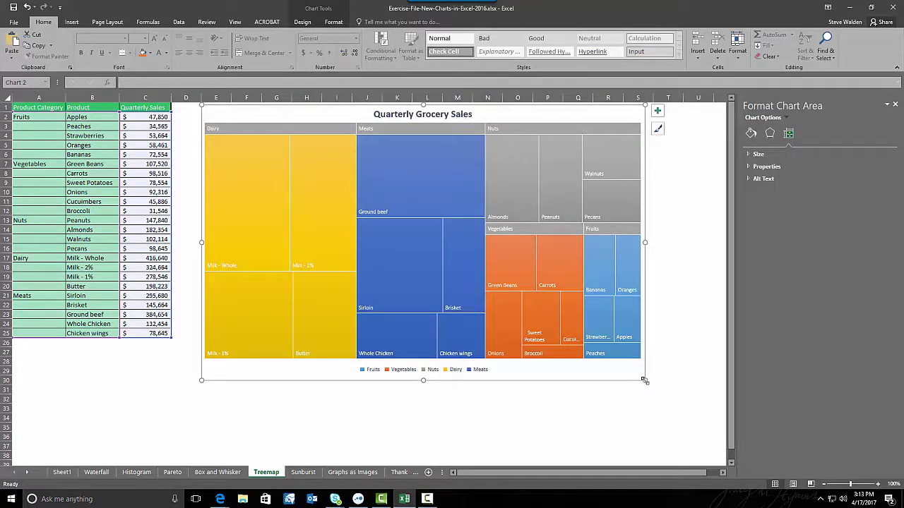
mouse_move(310, 290)
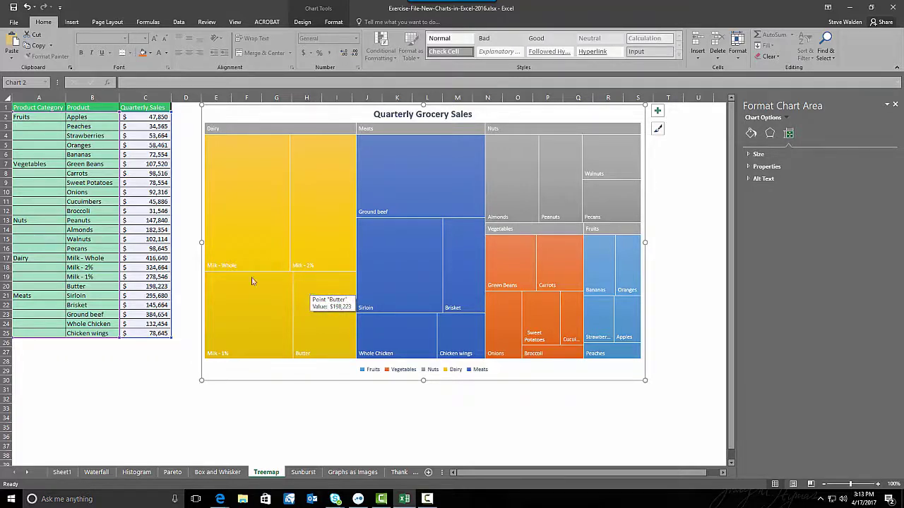
mouse_move(237, 267)
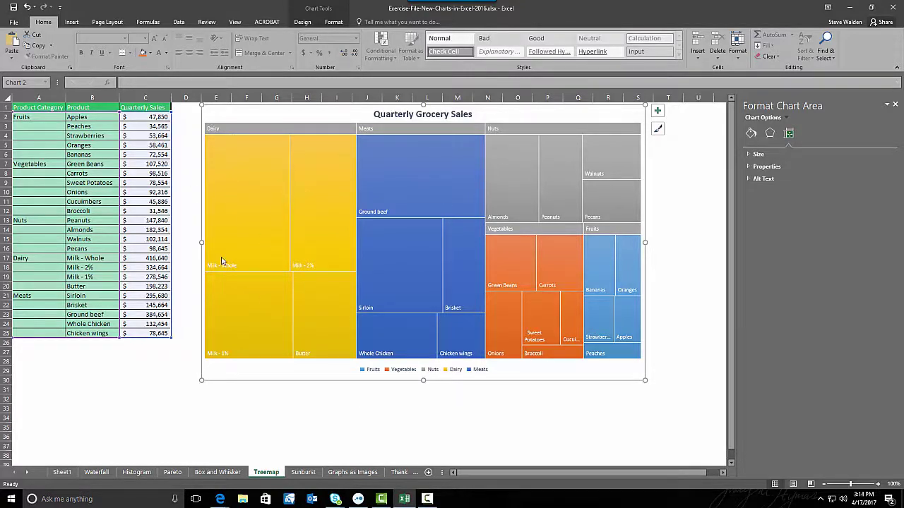
mouse_move(443, 287)
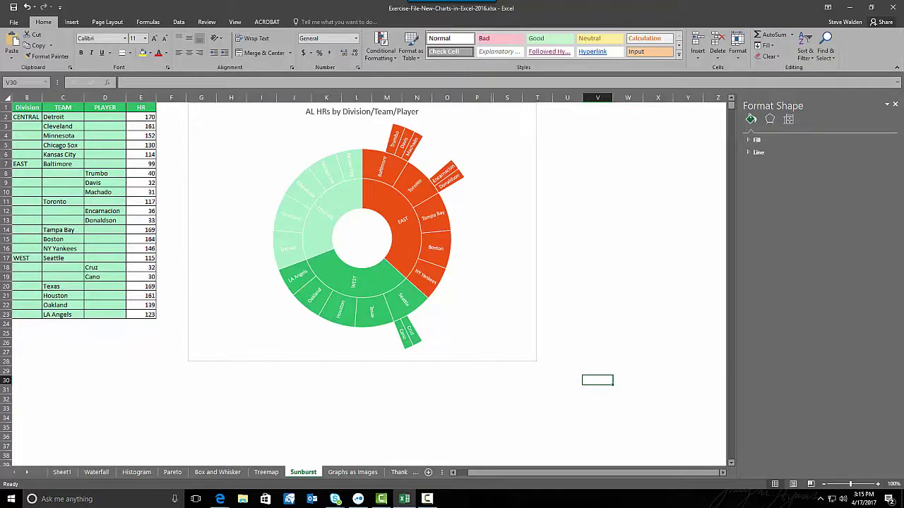
Step: Enlarge the AL HRs by Division/Team/Player chart on the Sunburst sheet by extending its width and height
key("F10")
left_click(489, 329)
left_click(489, 328)
left_click_drag(536, 361, 624, 421)
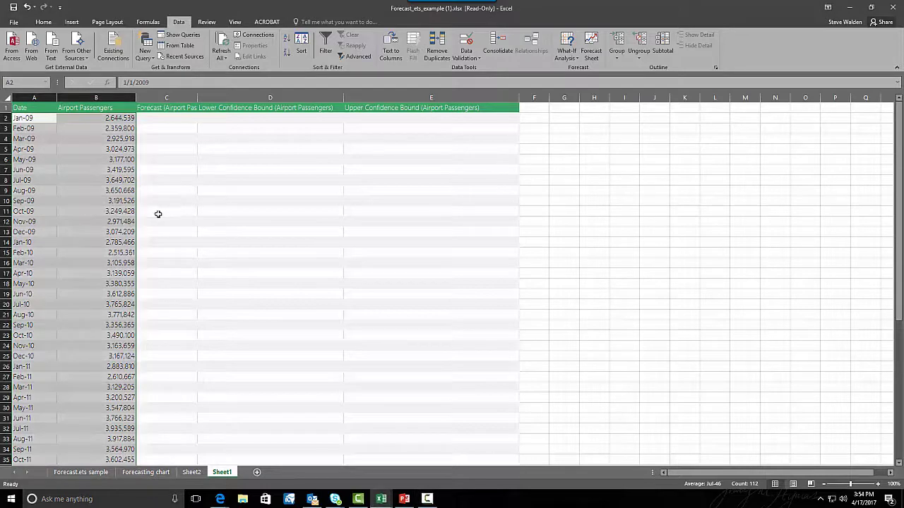
Step: Create a line-chart forecast worksheet from the selected airport passenger data, with the forecast ending 8/1/2015, and dismiss the Forecast Sheet tip
scroll(141, 223, "down", 6)
scroll(134, 226, "down", 8)
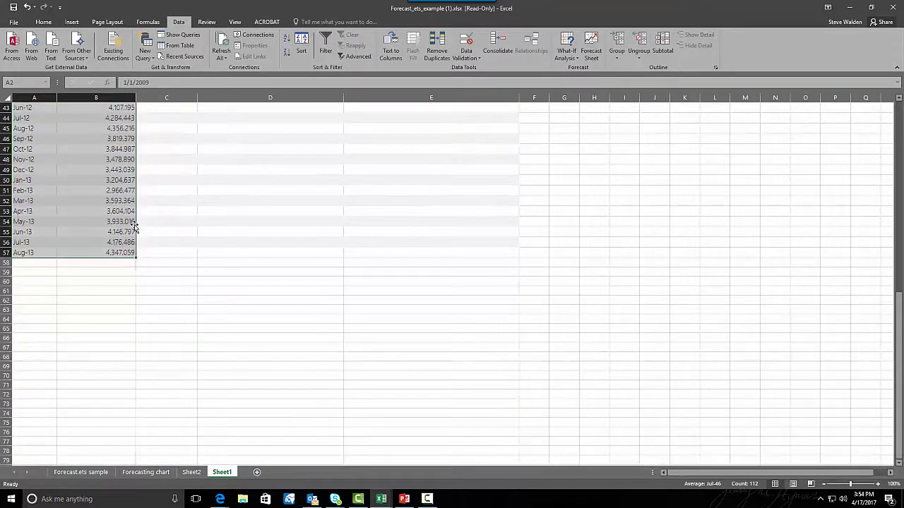
scroll(134, 227, "up", 9)
scroll(134, 228, "up", 5)
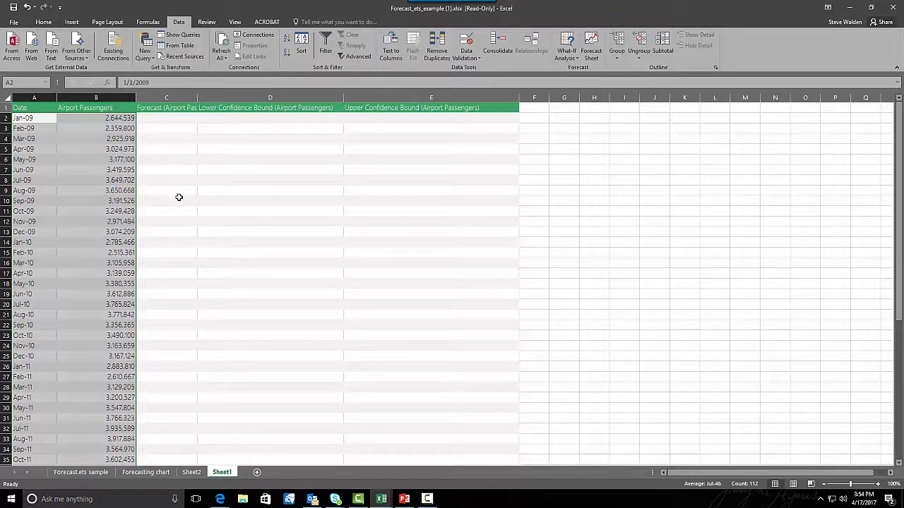
scroll(179, 195, "down", 11)
left_click(590, 44)
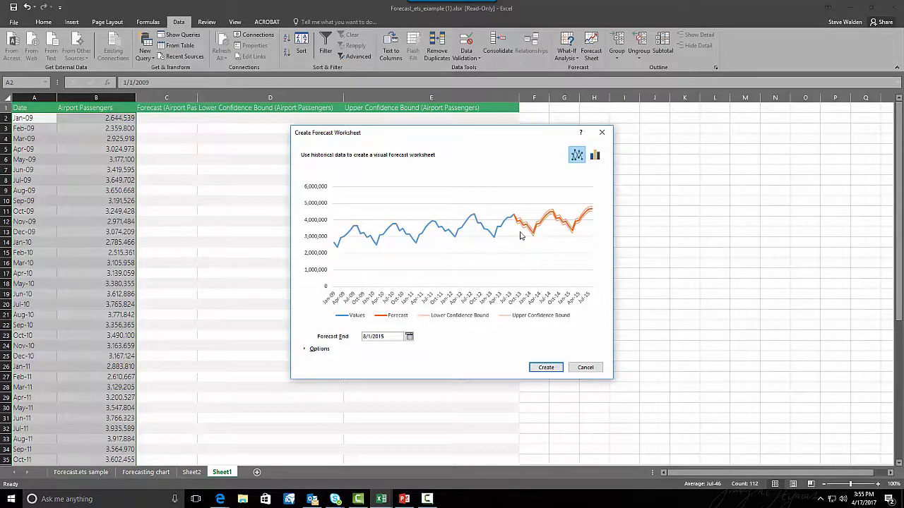
left_click(549, 368)
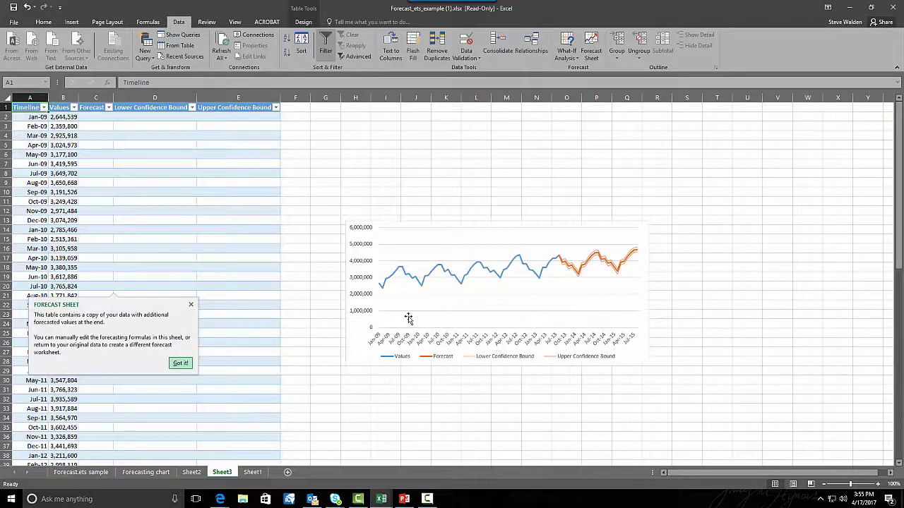
left_click(182, 363)
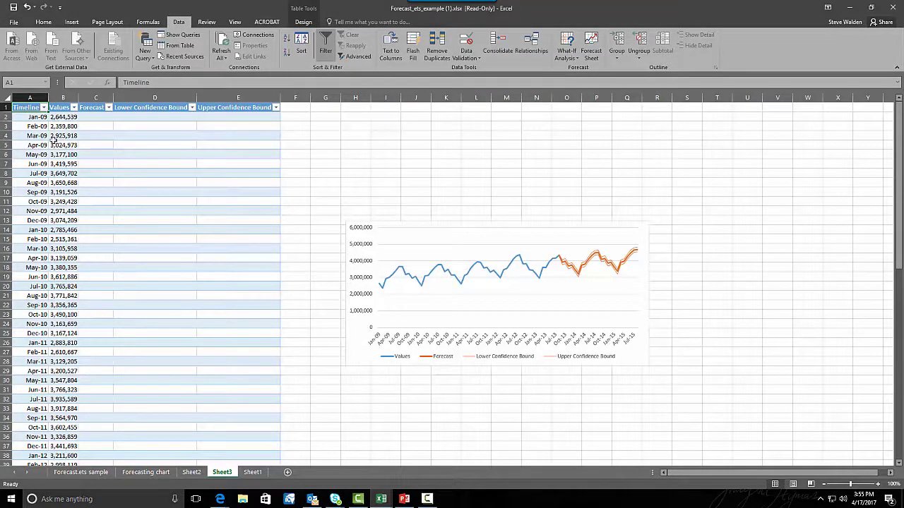
Step: Review the forecast rows in the new sheet's table and enlarge the forecast chart to cover about F8 to T32
scroll(233, 229, "down", 7)
scroll(232, 230, "down", 8)
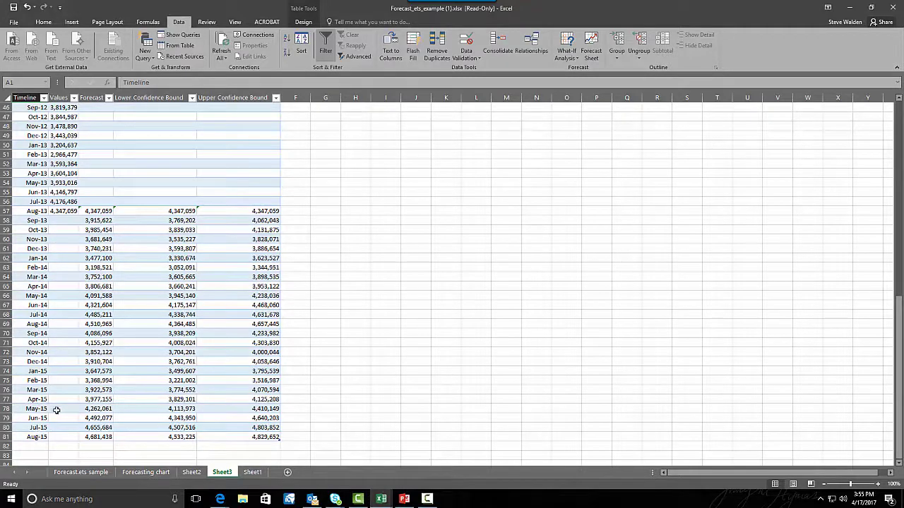
scroll(352, 329, "up", 7)
scroll(352, 329, "up", 8)
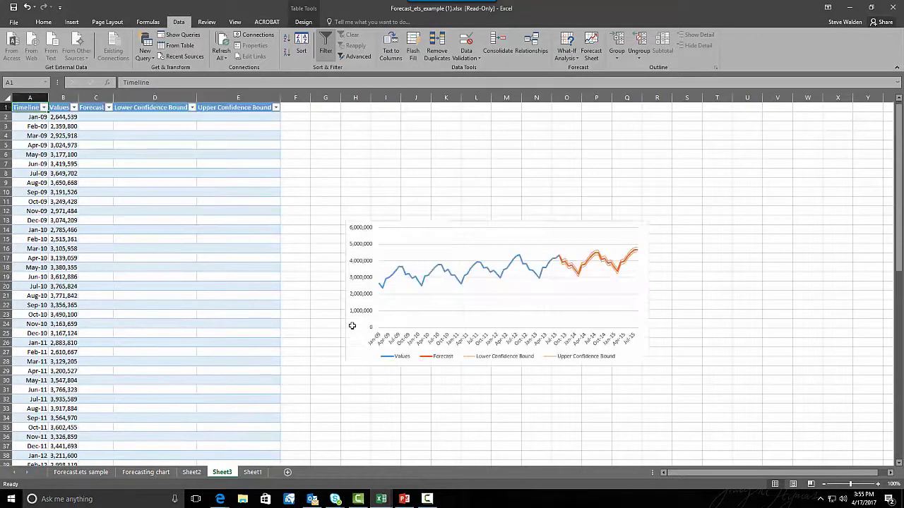
left_click(432, 297)
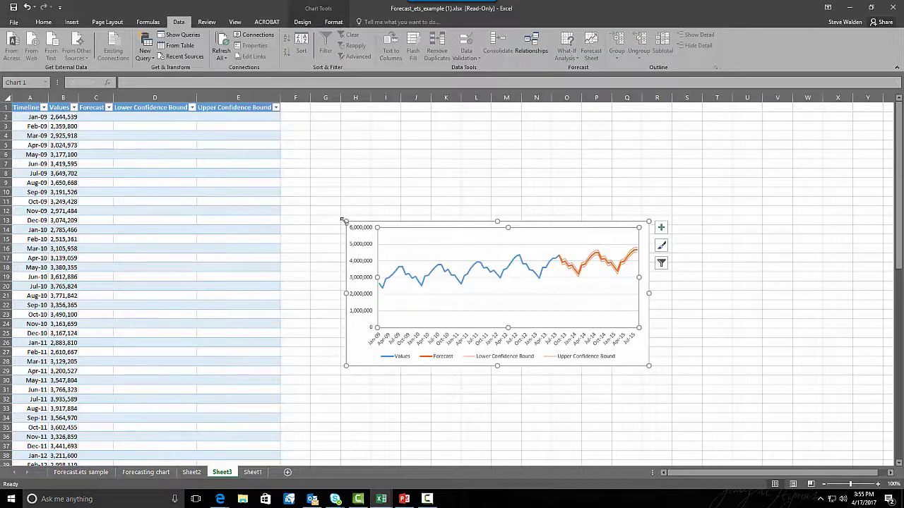
left_click_drag(345, 221, 299, 169)
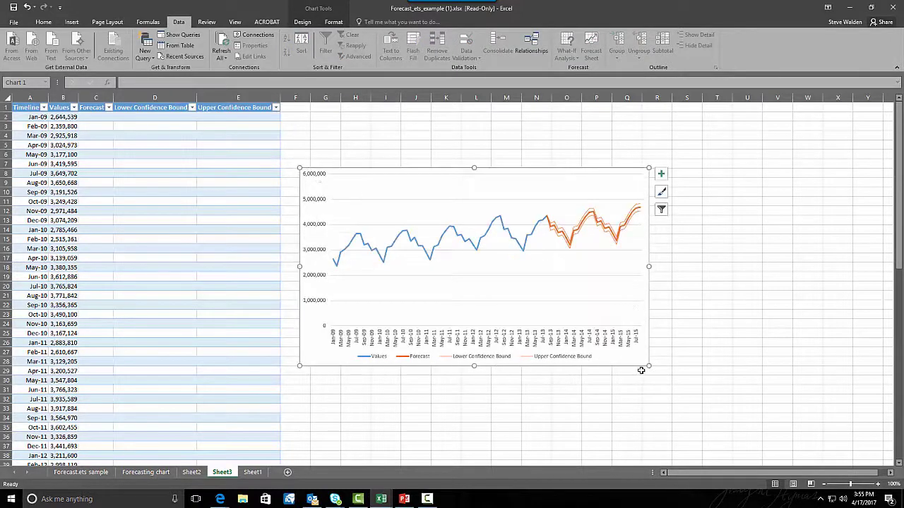
left_click_drag(649, 366, 727, 402)
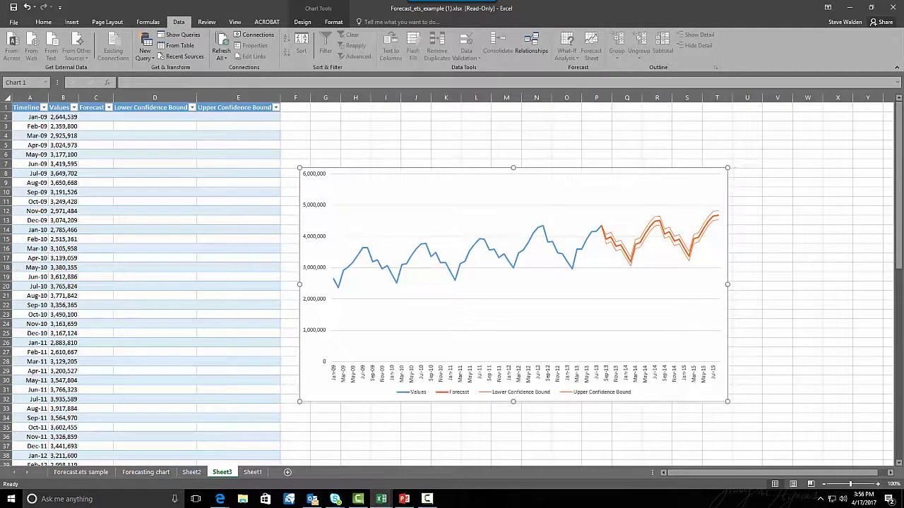
Step: Launch 3D Maps from the Power Station Sample workbook and open the Power Stations tour
left_click(221, 499)
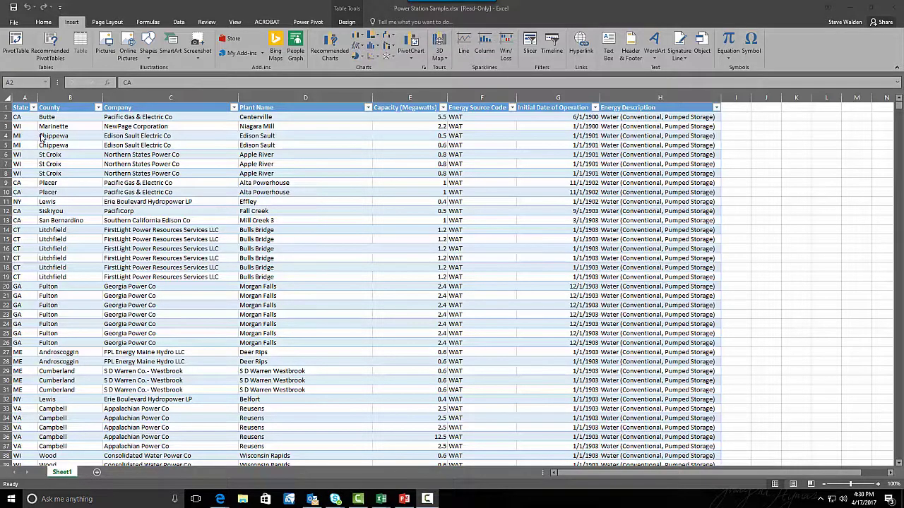
left_click(72, 23)
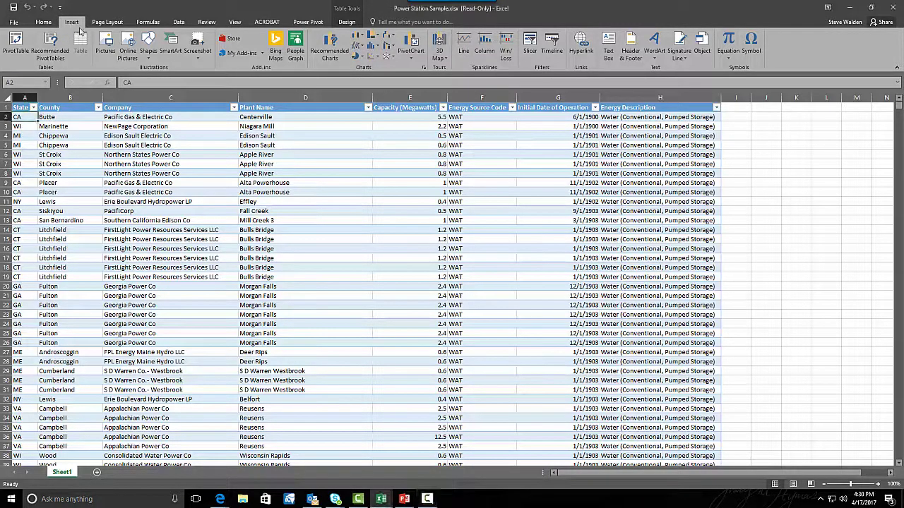
left_click(439, 51)
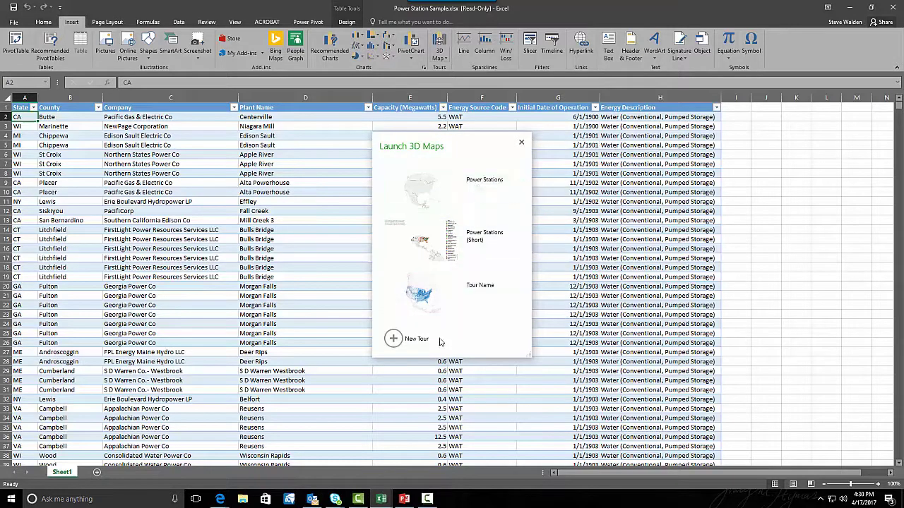
left_click(486, 197)
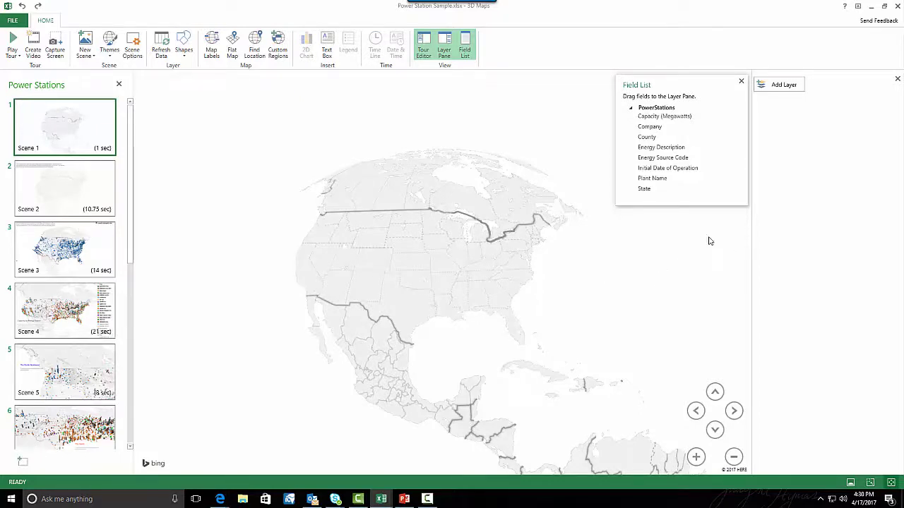
Step: Play the Power Stations tour, pausing at the Capacity by Energy Source scene to examine the southeastern states' columns up close
left_click(11, 44)
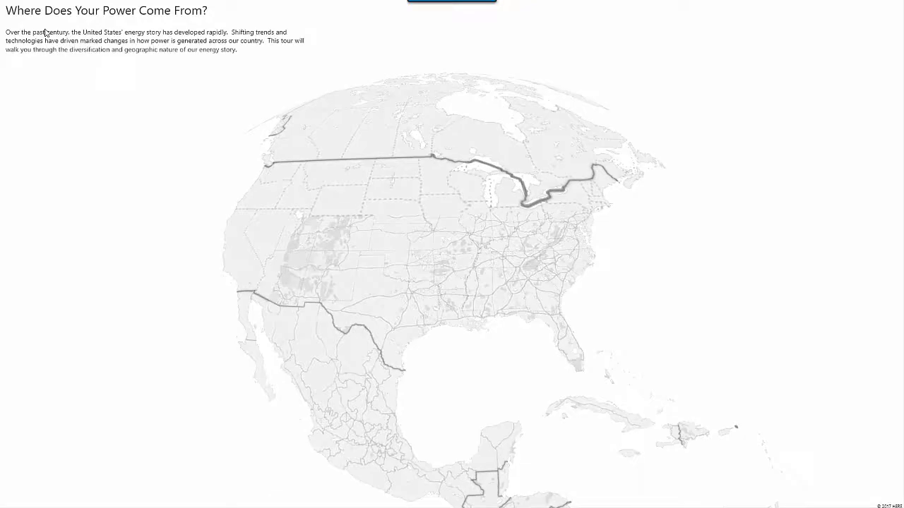
mouse_move(110, 507)
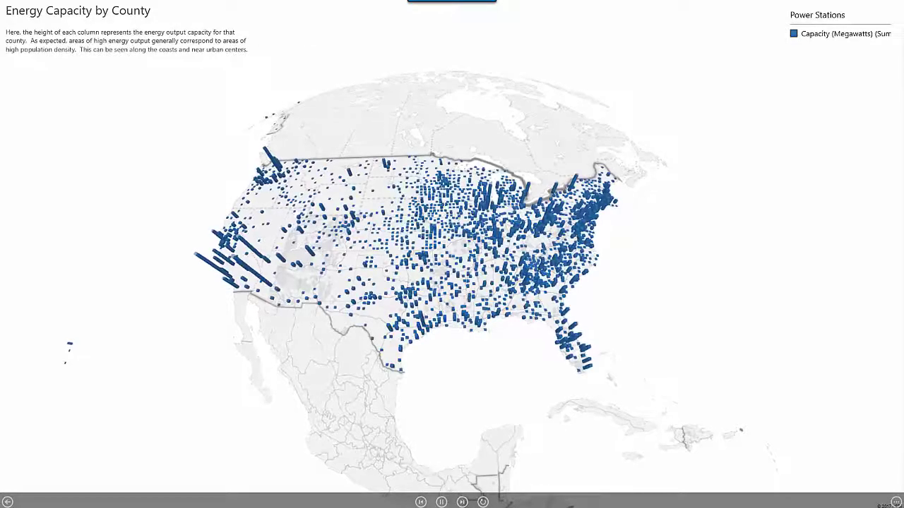
left_click(463, 502)
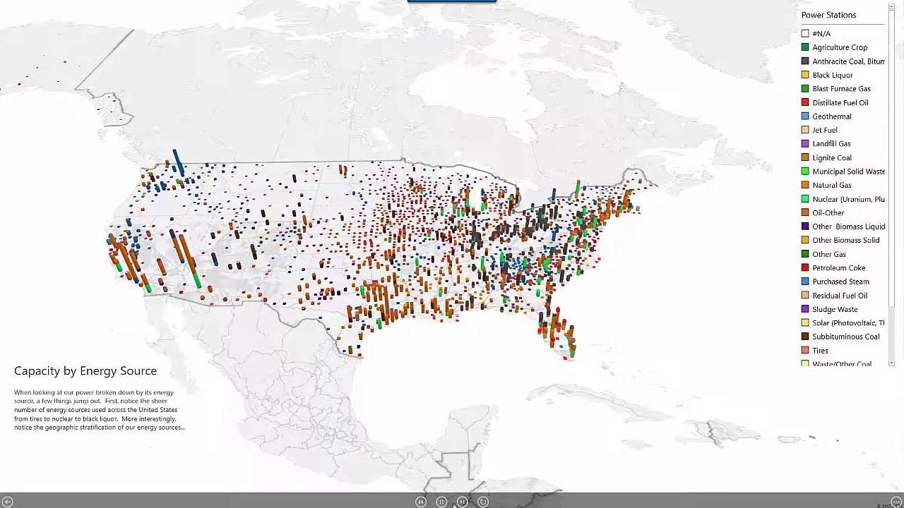
left_click(441, 503)
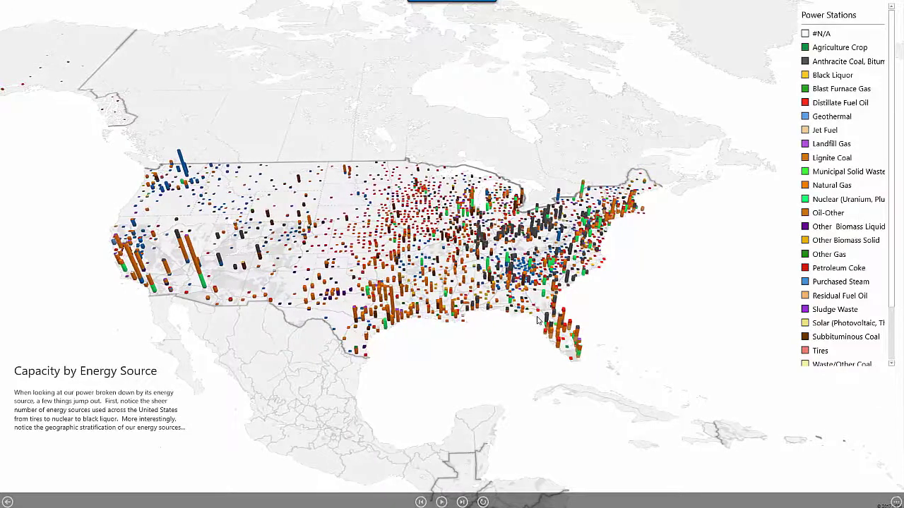
scroll(537, 322, "up", 5)
mouse_move(537, 322)
scroll(537, 321, "down", 3)
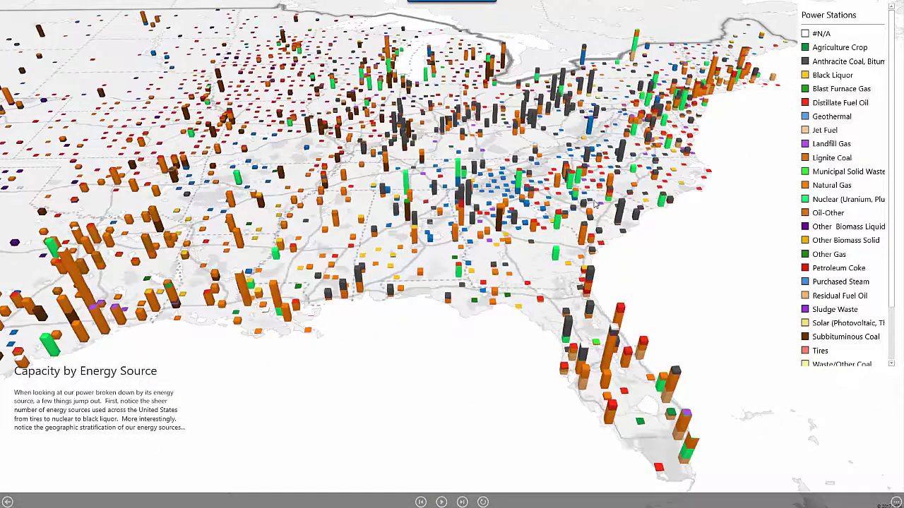
mouse_move(575, 181)
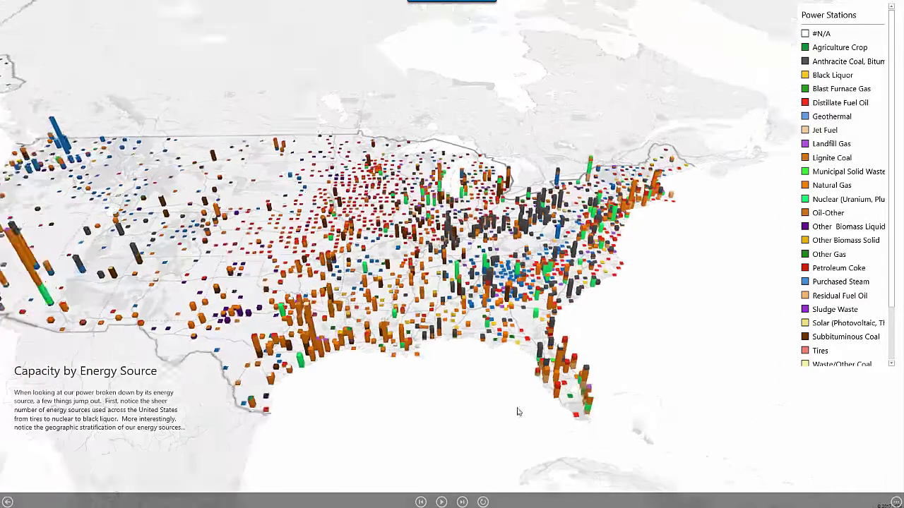
Step: Resume the tour and advance through the Pacific Northwest, South and Appalachians scenes
left_click(443, 502)
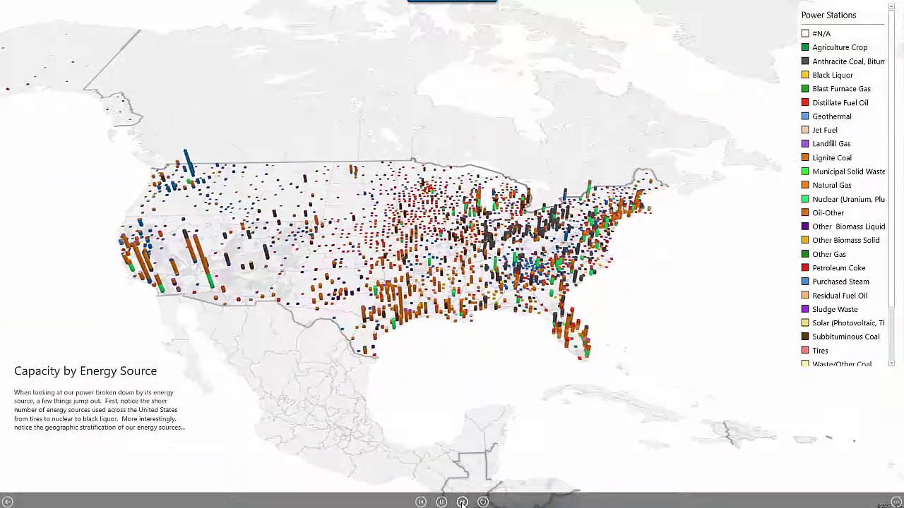
left_click(463, 502)
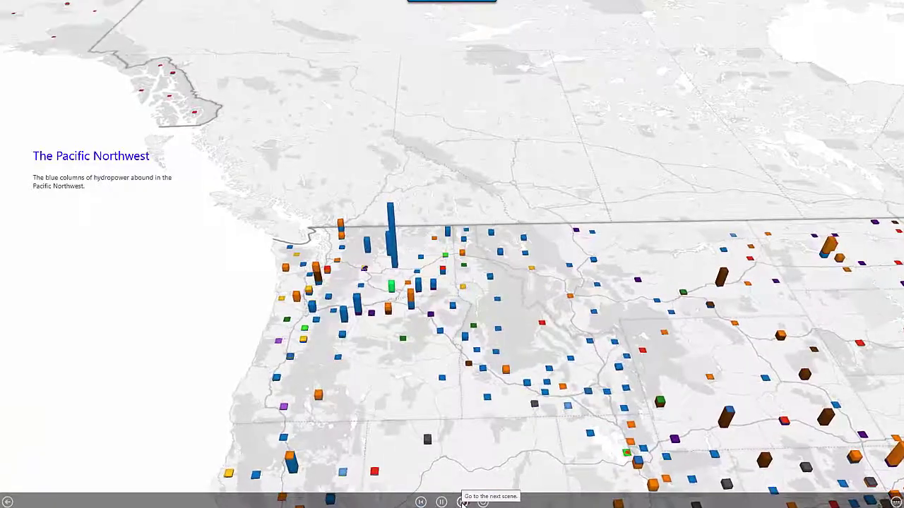
left_click(462, 502)
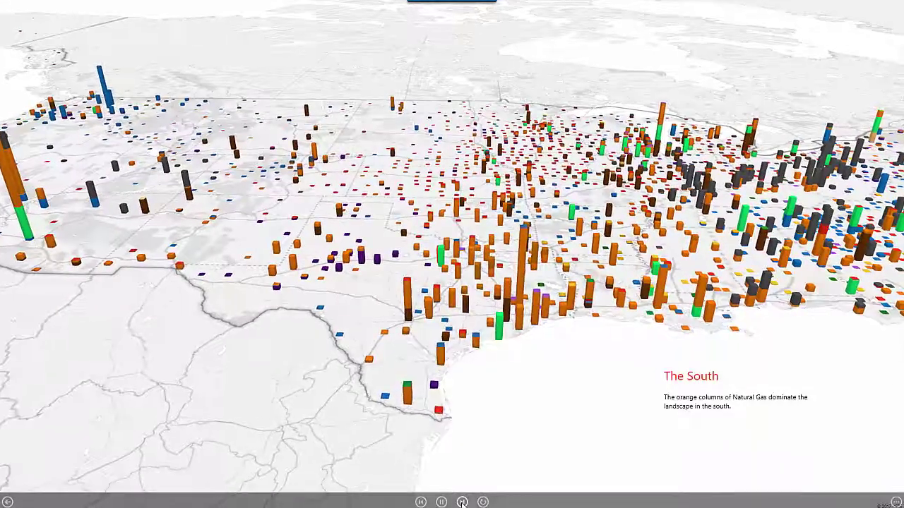
left_click(462, 502)
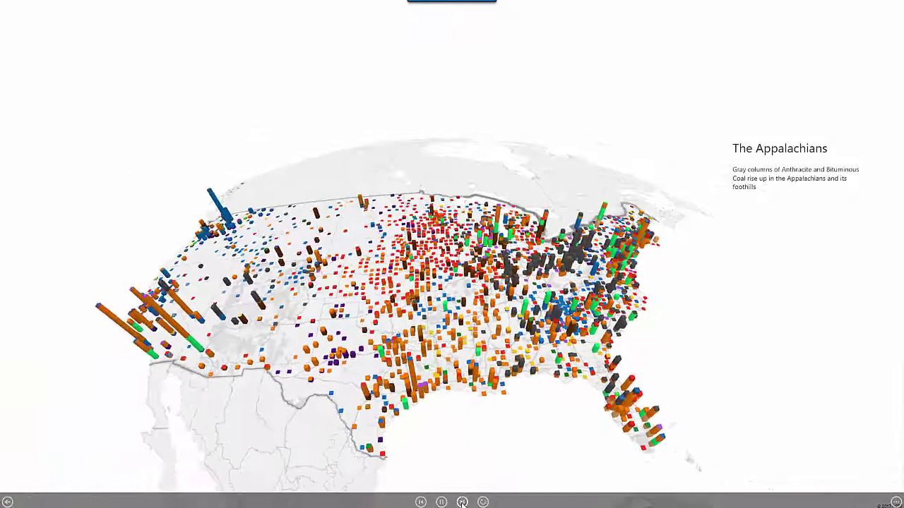
left_click(462, 503)
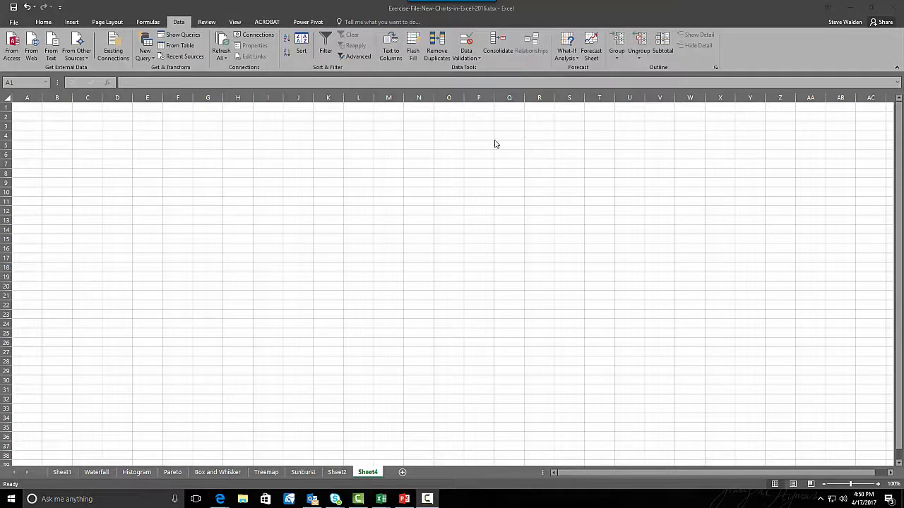
Step: Review the New Query data source options for Get & Transform, then return to Sheet2
left_click(143, 22)
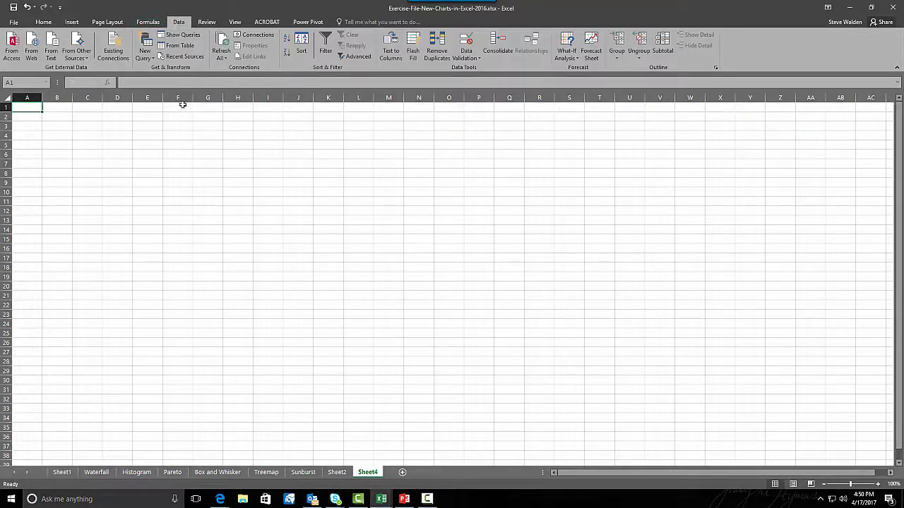
left_click(148, 51)
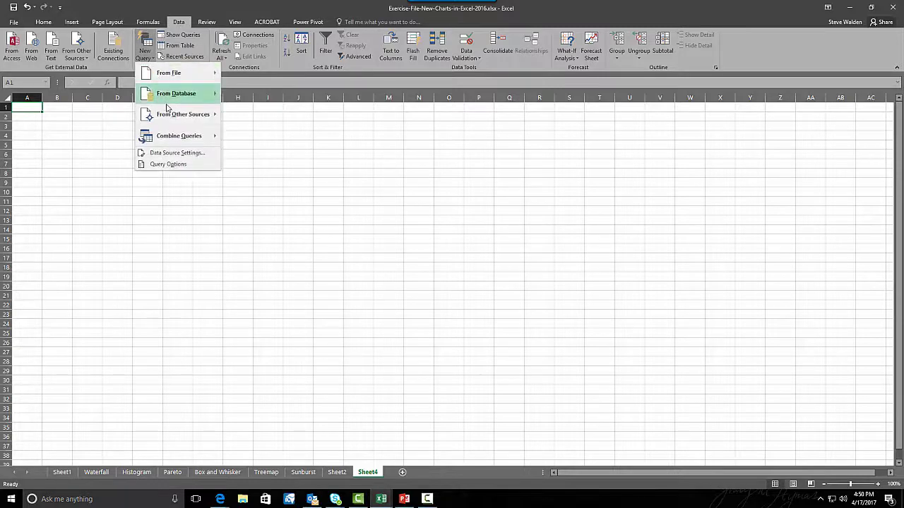
left_click(337, 473)
left_click(337, 472)
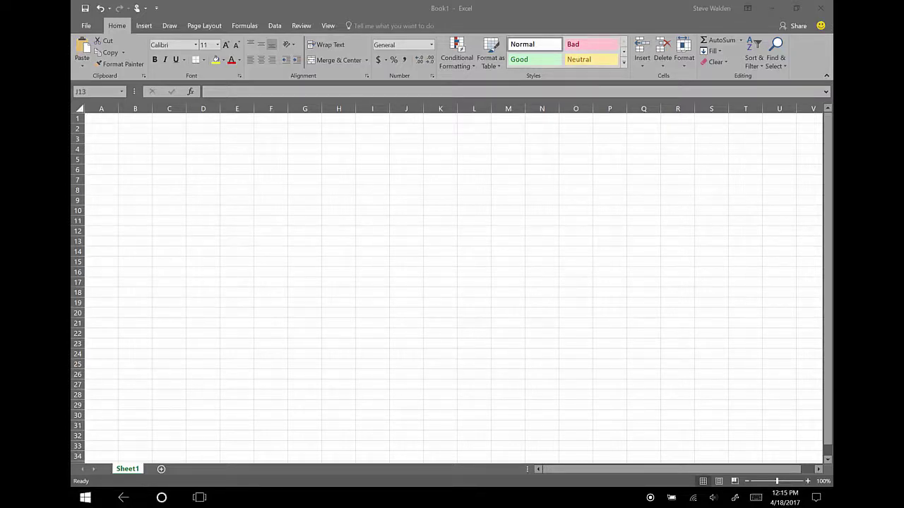
Step: Start an ink equation on the blank Sheet1 of Book1 and enlarge the Math Input Control window to cover most of the sheet
left_click(140, 26)
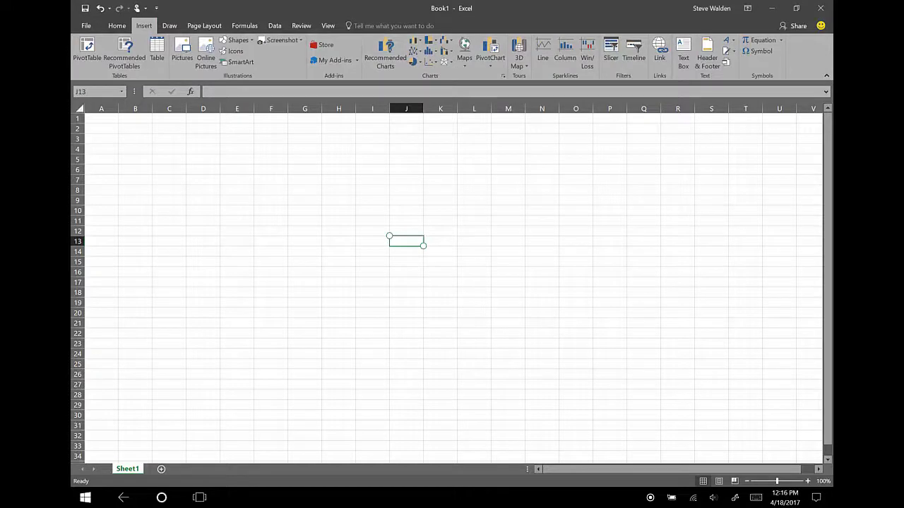
left_click(780, 40)
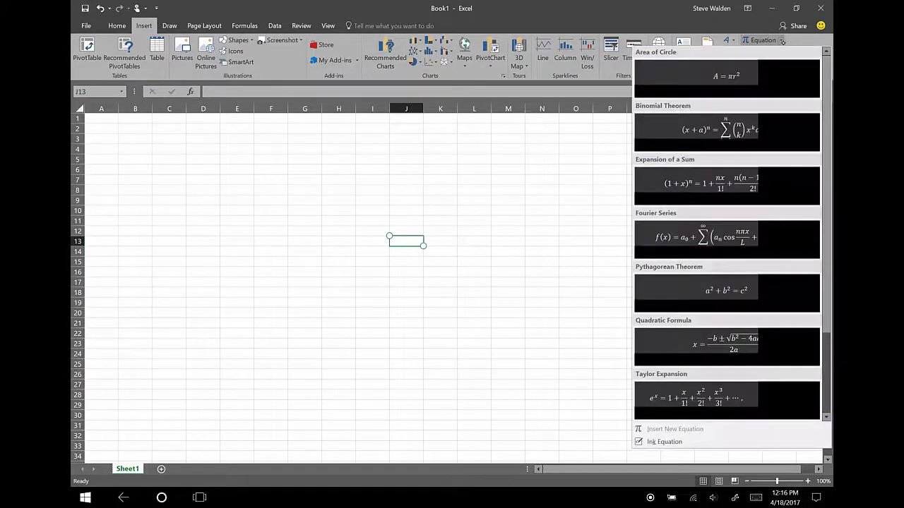
left_click(665, 442)
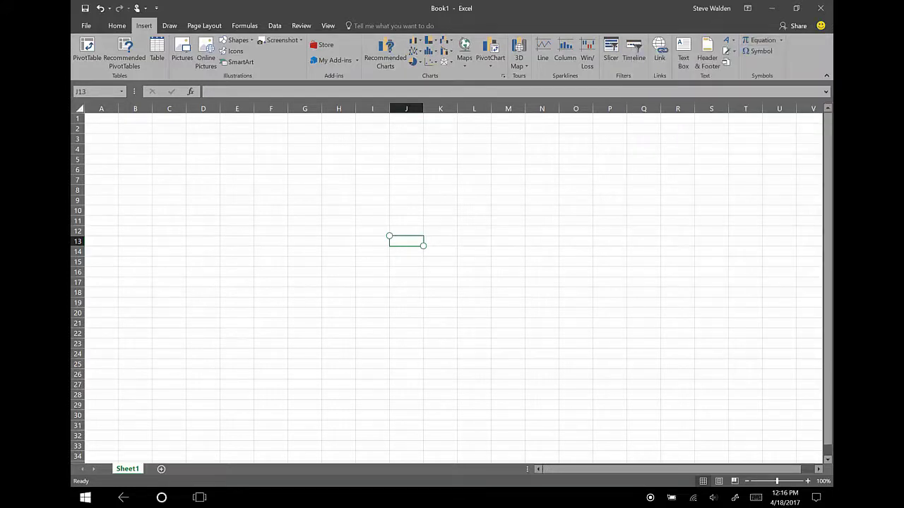
left_click(781, 40)
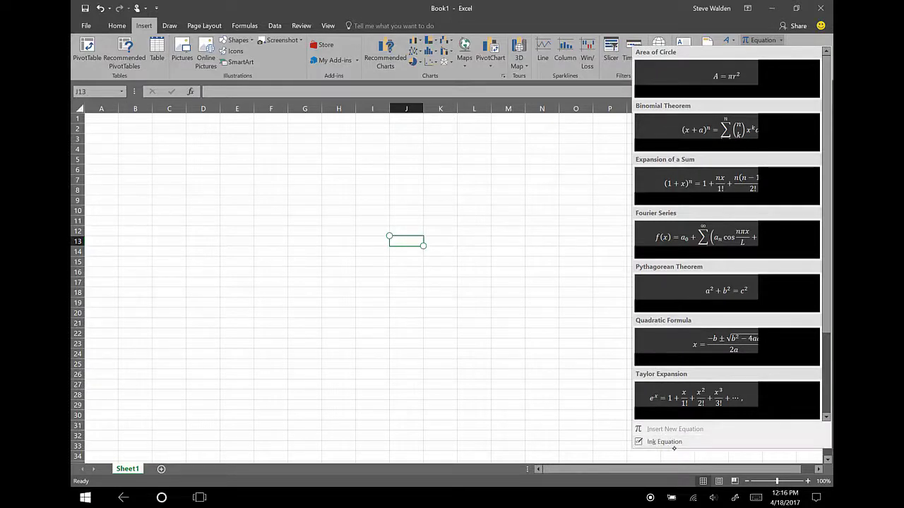
left_click(665, 442)
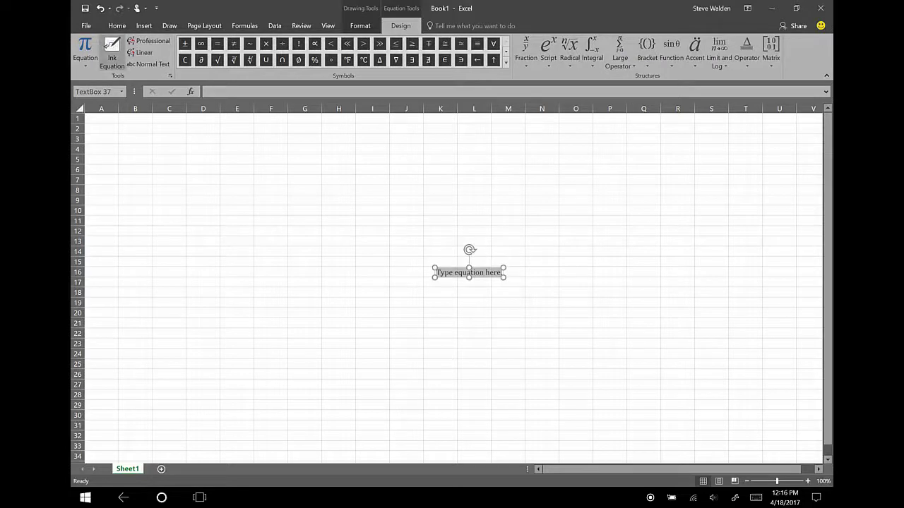
left_click(112, 51)
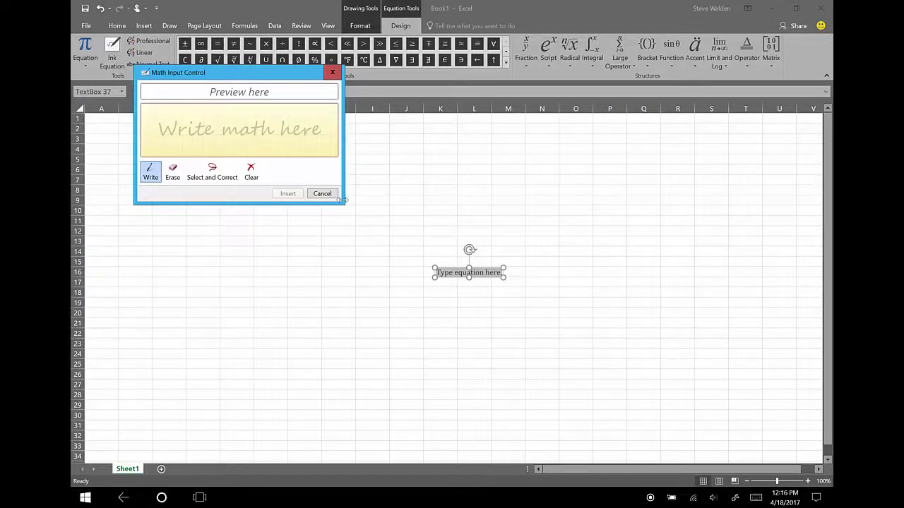
left_click_drag(344, 203, 818, 407)
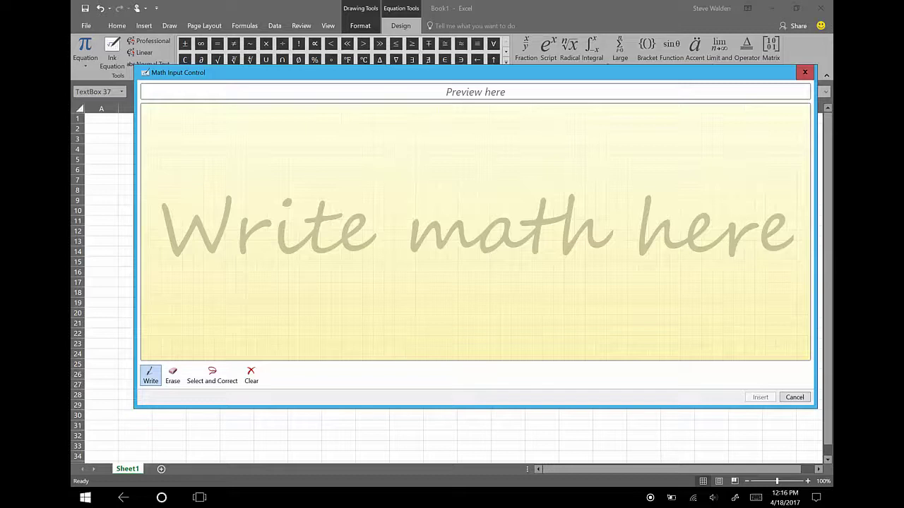
Step: Handwrite the beginning of the equation, r = Σ(x − x̄), along the upper part of the writing area
mouse_move(172, 126)
left_mouse_down()
mouse_move(178, 143)
mouse_move(192, 122)
mouse_move(214, 129)
left_mouse_up()
mouse_move(204, 138)
left_mouse_down()
mouse_move(270, 140)
mouse_move(261, 111)
mouse_move(236, 130)
mouse_move(257, 156)
mouse_move(270, 147)
left_mouse_up()
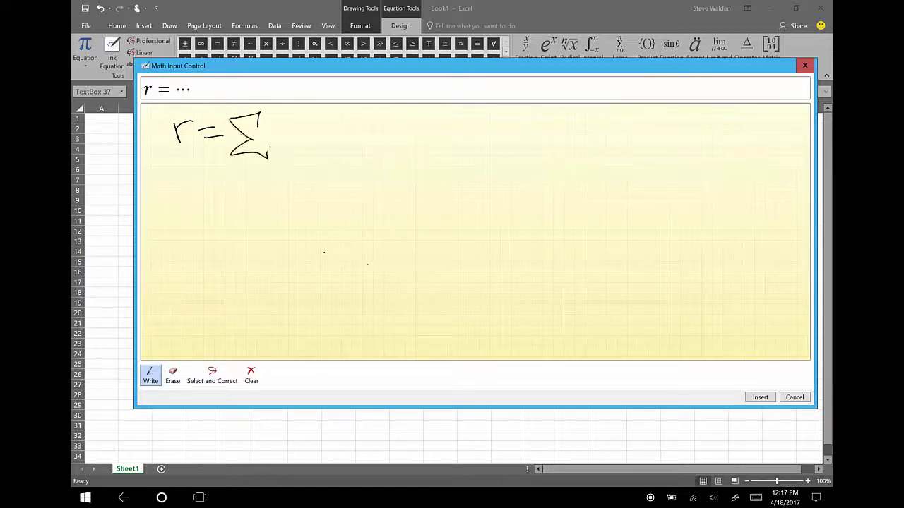
mouse_move(285, 110)
left_mouse_down()
mouse_move(271, 142)
mouse_move(293, 161)
mouse_move(309, 149)
left_mouse_up()
mouse_move(305, 134)
left_mouse_down()
mouse_move(287, 150)
mouse_move(325, 140)
mouse_move(348, 148)
left_mouse_up()
mouse_move(346, 132)
left_mouse_down()
mouse_move(335, 149)
mouse_move(350, 125)
mouse_move(354, 159)
left_mouse_up()
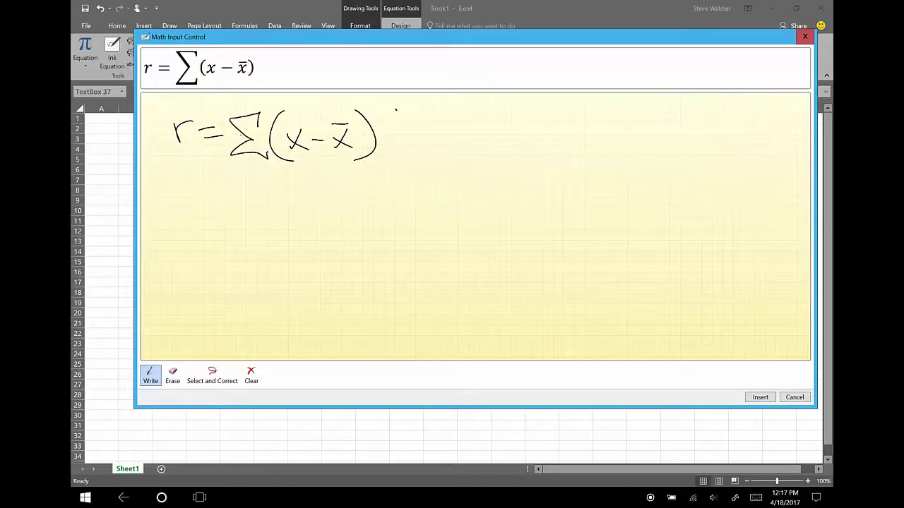
Step: Handwrite the factor (y − ȳ) after (x − x̄), erasing and rewriting the misrecognized second y
mouse_move(395, 110)
left_mouse_down()
mouse_move(387, 154)
mouse_move(417, 159)
left_mouse_up()
mouse_move(405, 127)
left_mouse_down()
mouse_move(404, 152)
mouse_move(461, 136)
mouse_move(447, 155)
left_mouse_up()
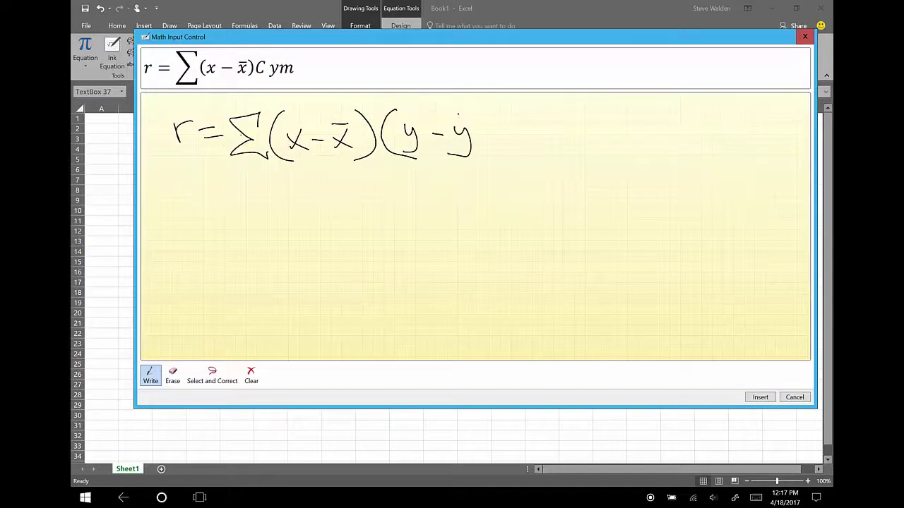
mouse_move(454, 115)
left_mouse_down()
mouse_move(494, 122)
mouse_move(475, 171)
left_mouse_up()
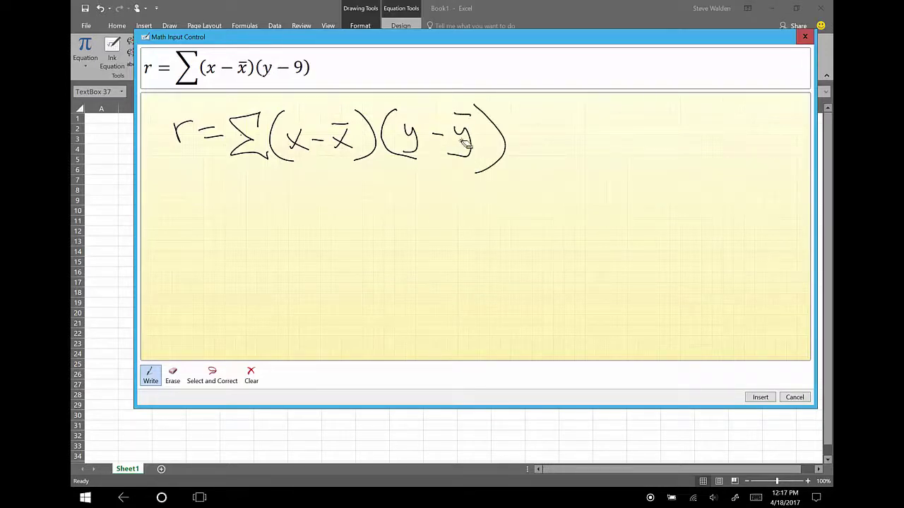
left_click_drag(466, 143, 464, 158)
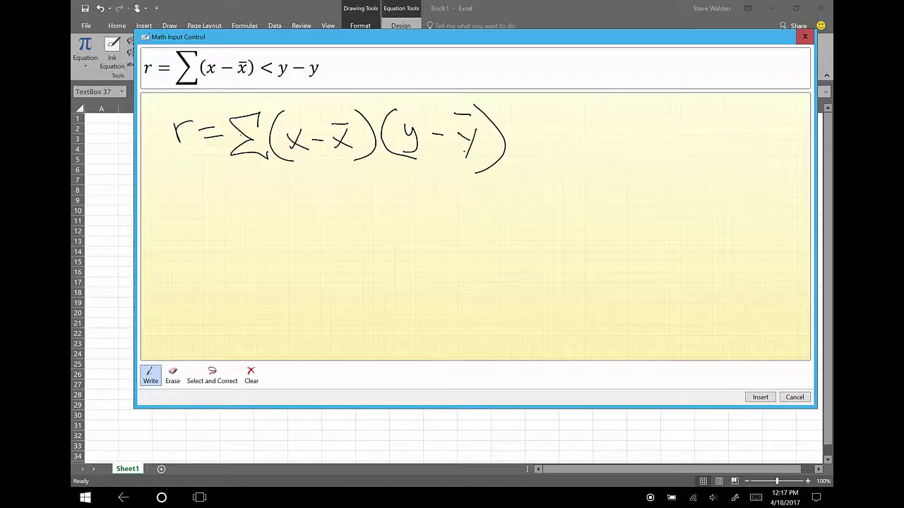
Step: Handwrite a fraction bar beneath the expression and a square root below it containing (x − x̄)², redrawing the misrecognized parentheses
left_click_drag(143, 179, 580, 171)
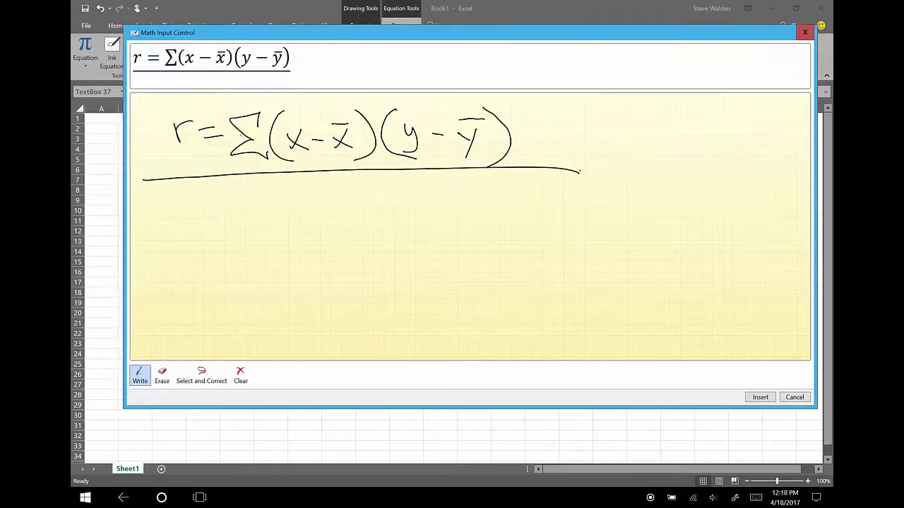
mouse_move(158, 232)
left_mouse_down()
mouse_move(474, 198)
mouse_move(656, 201)
left_mouse_up()
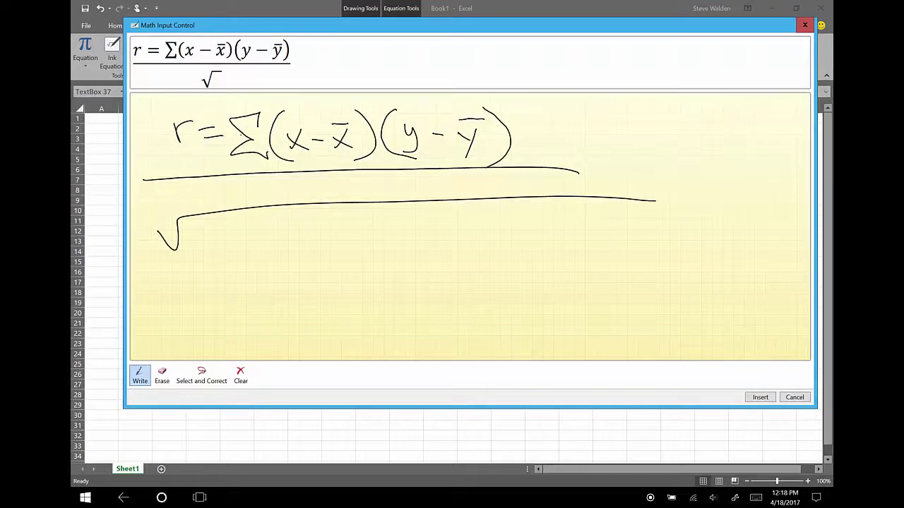
mouse_move(206, 223)
left_mouse_down()
mouse_move(195, 234)
mouse_move(204, 258)
mouse_move(221, 261)
mouse_move(225, 244)
mouse_move(217, 250)
mouse_move(266, 247)
mouse_move(259, 249)
mouse_move(272, 229)
mouse_move(281, 261)
mouse_move(266, 264)
left_mouse_up()
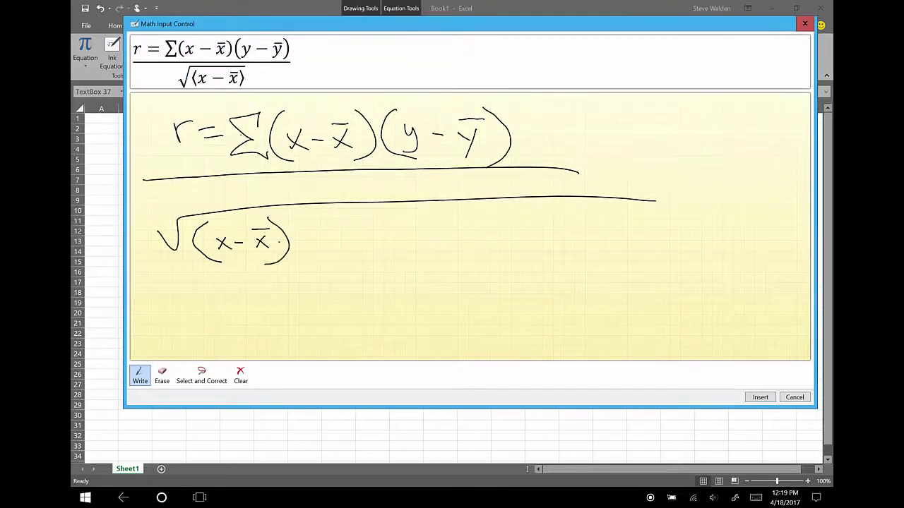
left_click(196, 245)
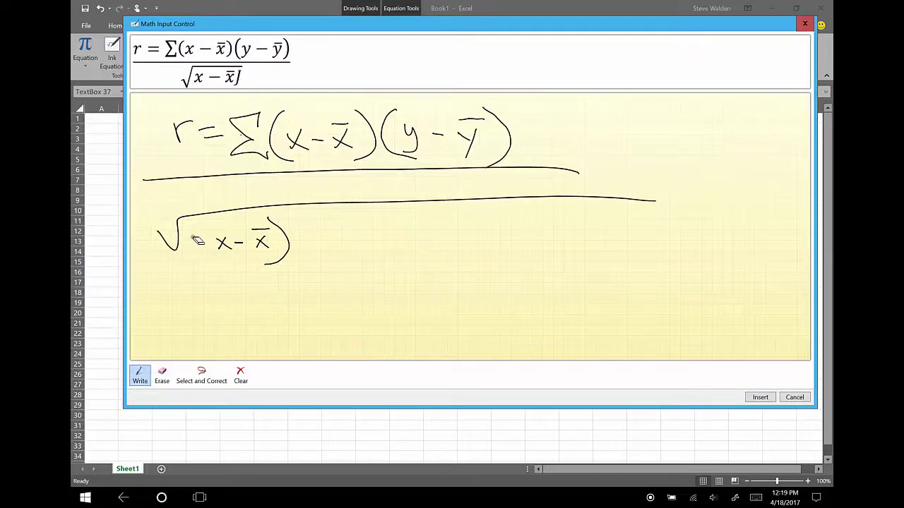
mouse_move(207, 226)
left_mouse_down()
mouse_move(192, 244)
mouse_move(211, 260)
left_mouse_up()
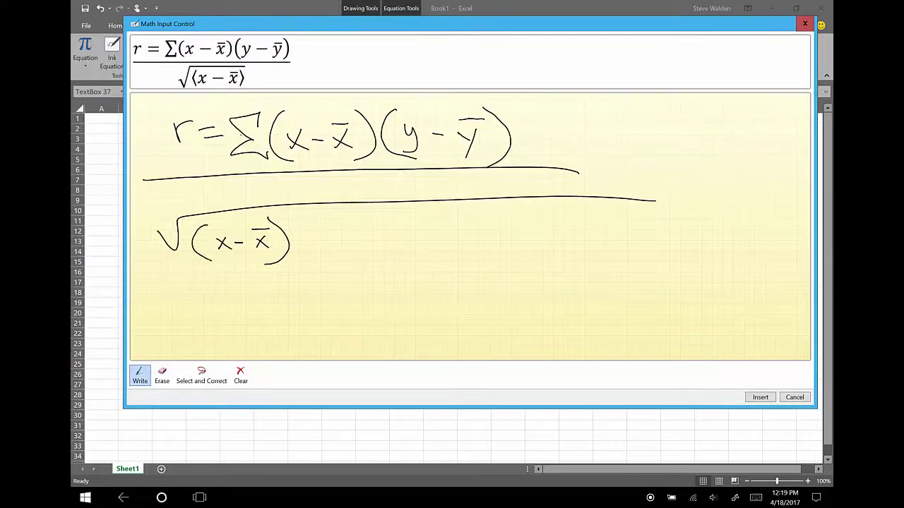
left_click(282, 241)
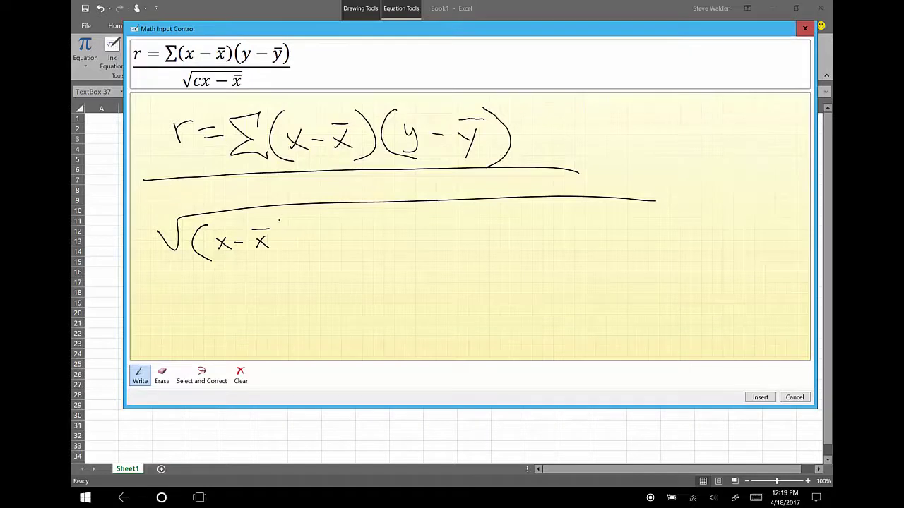
mouse_move(273, 222)
left_mouse_down()
mouse_move(285, 249)
mouse_move(271, 264)
left_mouse_up()
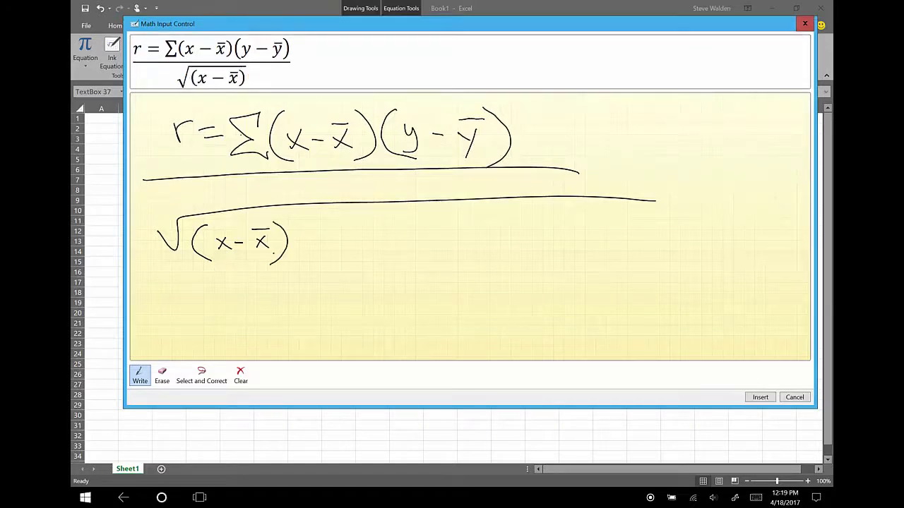
left_click_drag(290, 221, 301, 230)
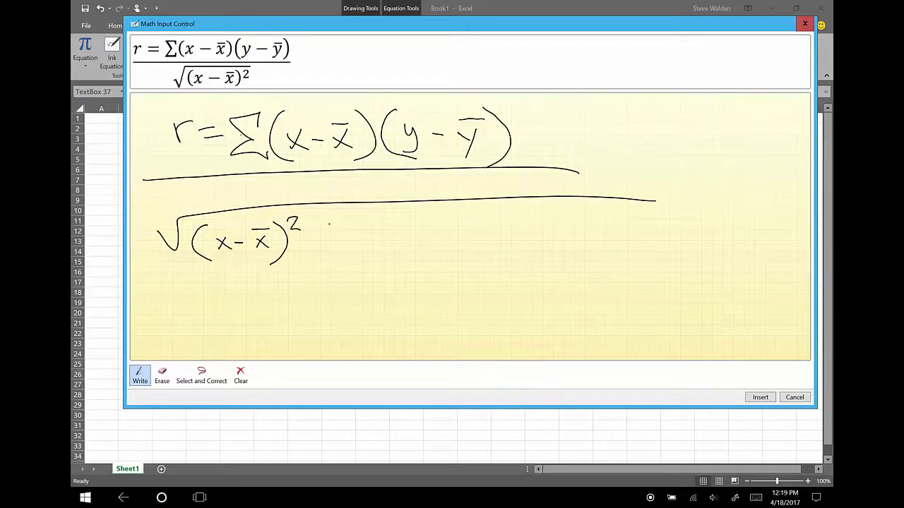
Step: Complete the denominator under the root by handwriting Σ(y − ȳ)², redrawing the bar over the second y until it is recognized
mouse_move(339, 225)
left_mouse_down()
mouse_move(338, 241)
mouse_move(314, 258)
mouse_move(345, 258)
left_mouse_up()
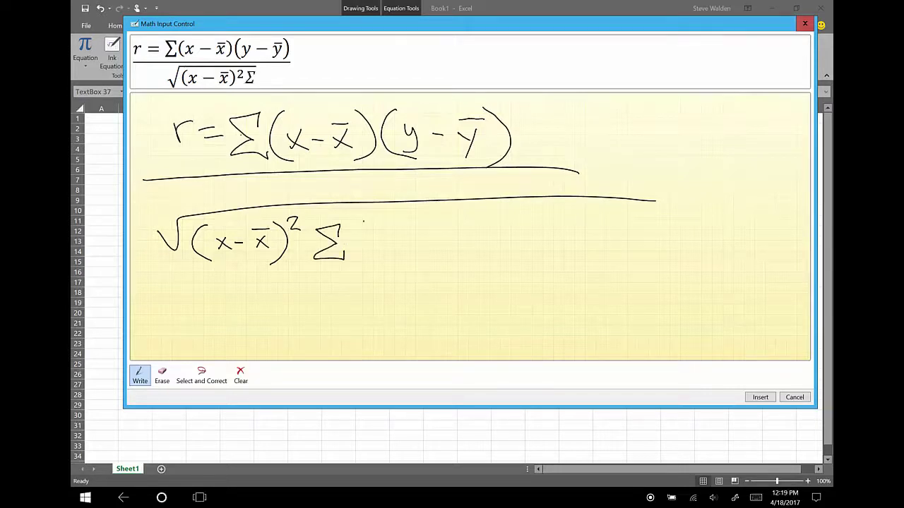
mouse_move(366, 219)
left_mouse_down()
mouse_move(354, 227)
mouse_move(361, 259)
mouse_move(372, 261)
mouse_move(381, 234)
mouse_move(372, 261)
mouse_move(423, 234)
mouse_move(414, 255)
left_mouse_up()
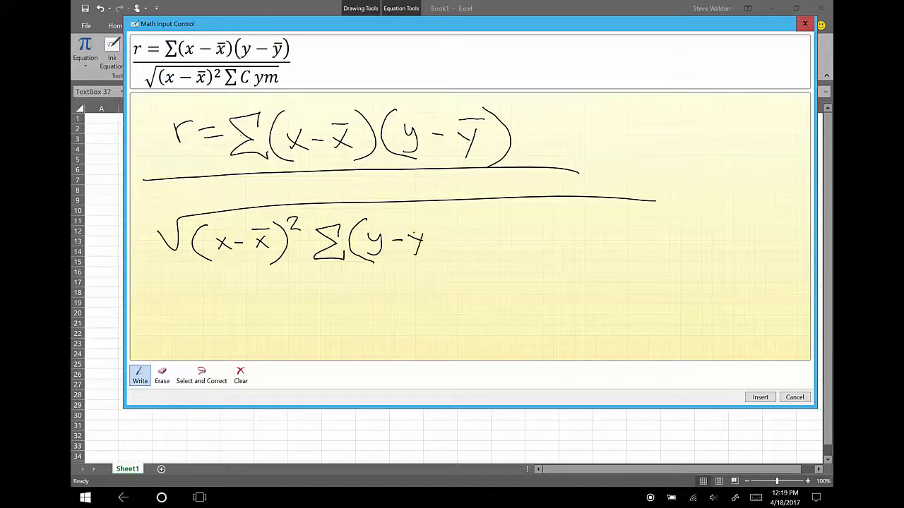
left_click_drag(408, 223, 418, 221)
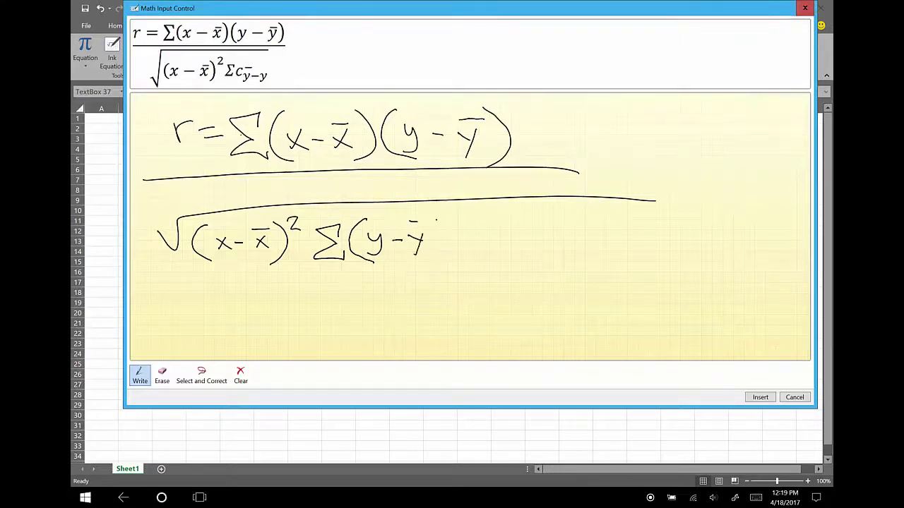
left_click_drag(414, 223, 420, 224)
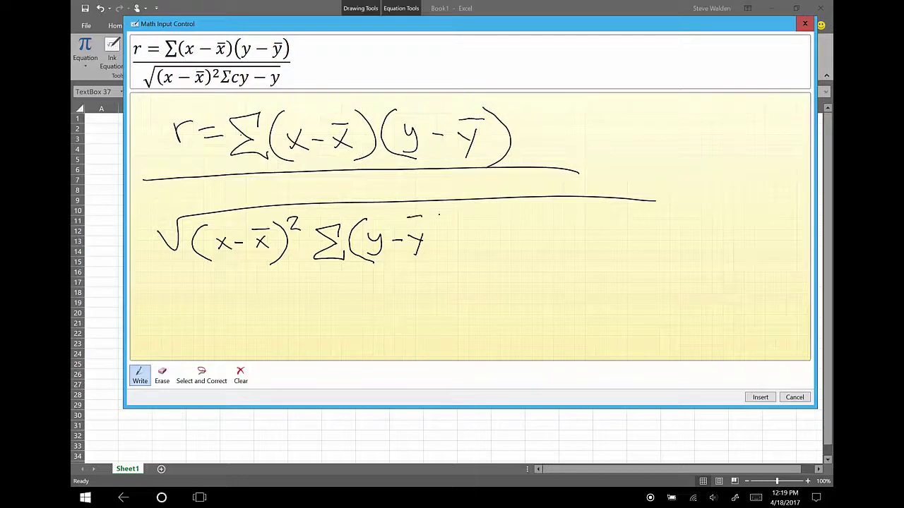
mouse_move(430, 211)
left_mouse_down()
mouse_move(446, 233)
mouse_move(421, 271)
left_mouse_up()
left_click_drag(408, 218, 422, 219)
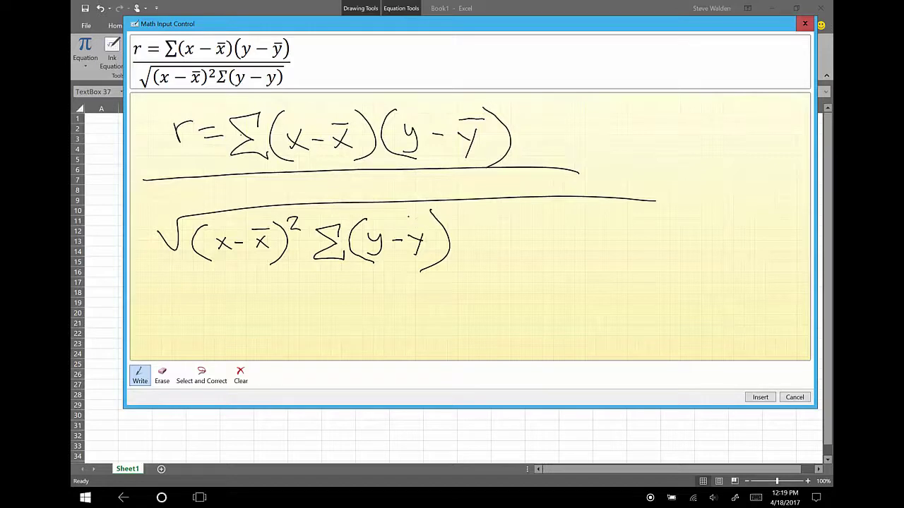
left_click_drag(408, 217, 421, 217)
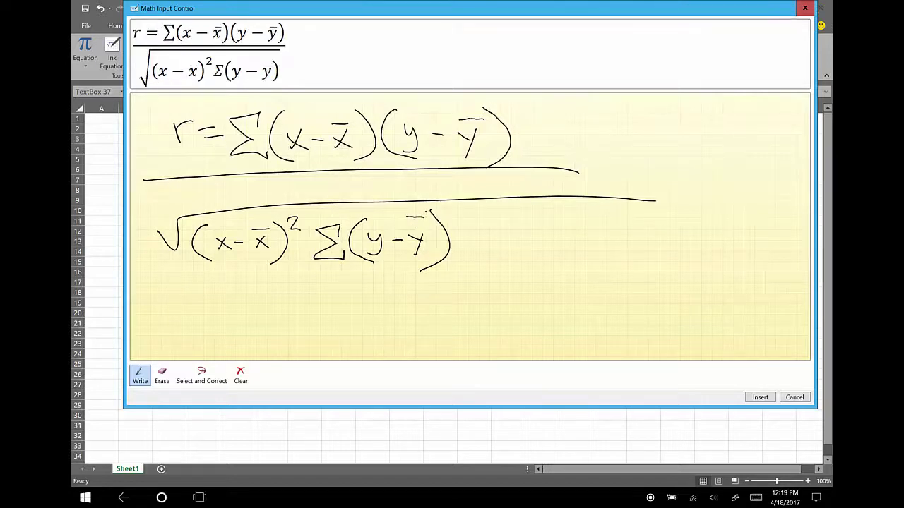
left_click_drag(452, 209, 472, 219)
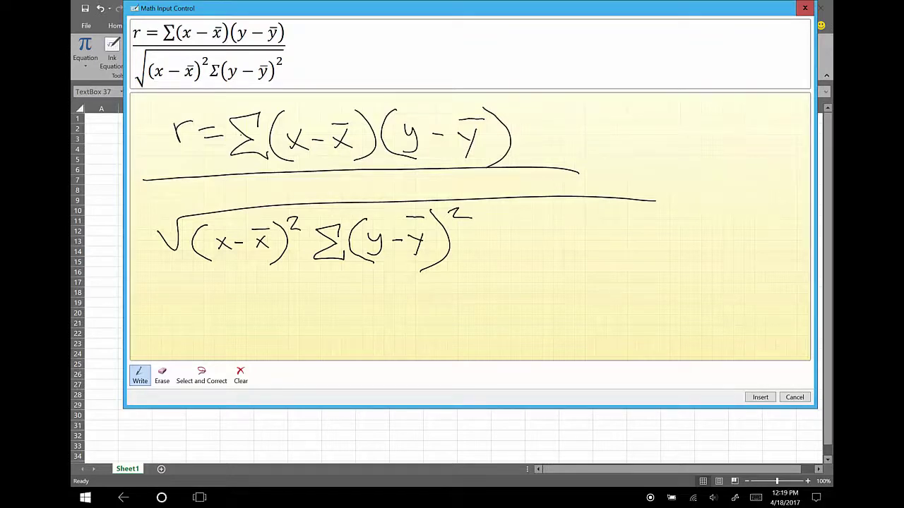
Step: Insert the handwritten equation into the sheet, set its font size to 66 and move it toward the sheet's upper-left area
left_click(768, 398)
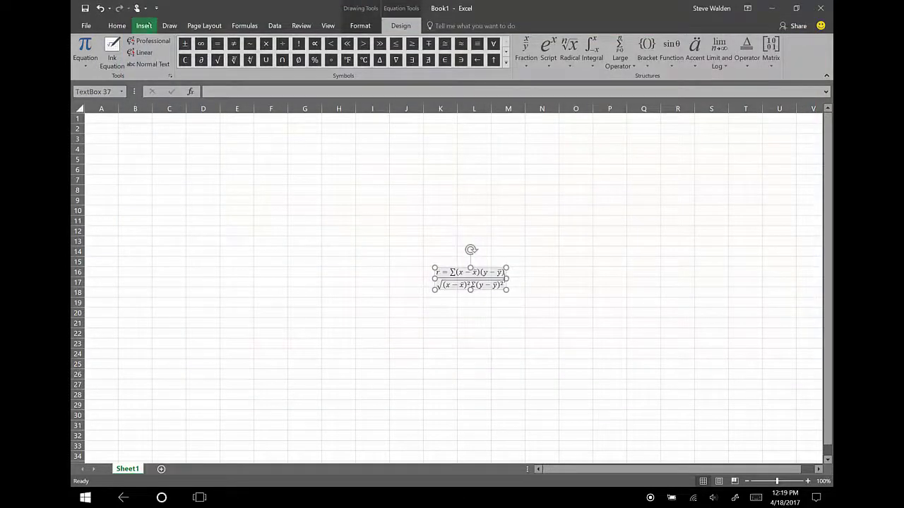
left_click(117, 25)
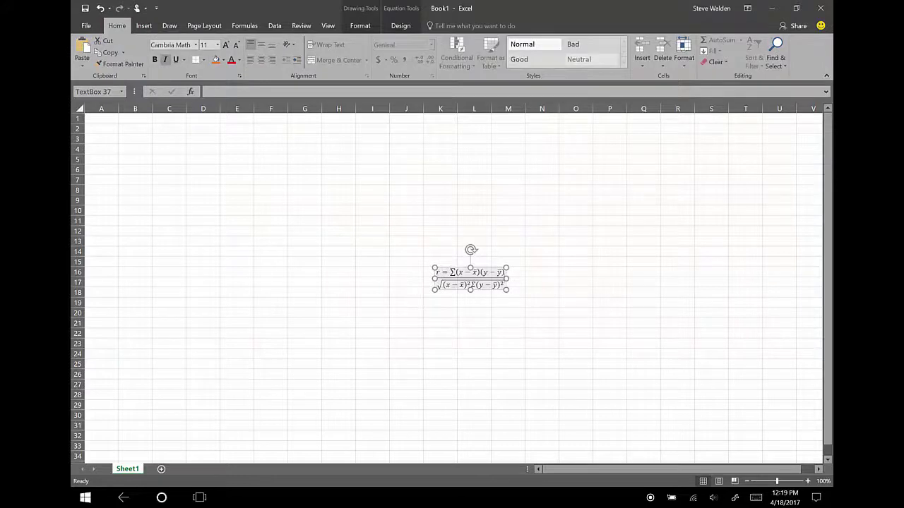
left_click(217, 45)
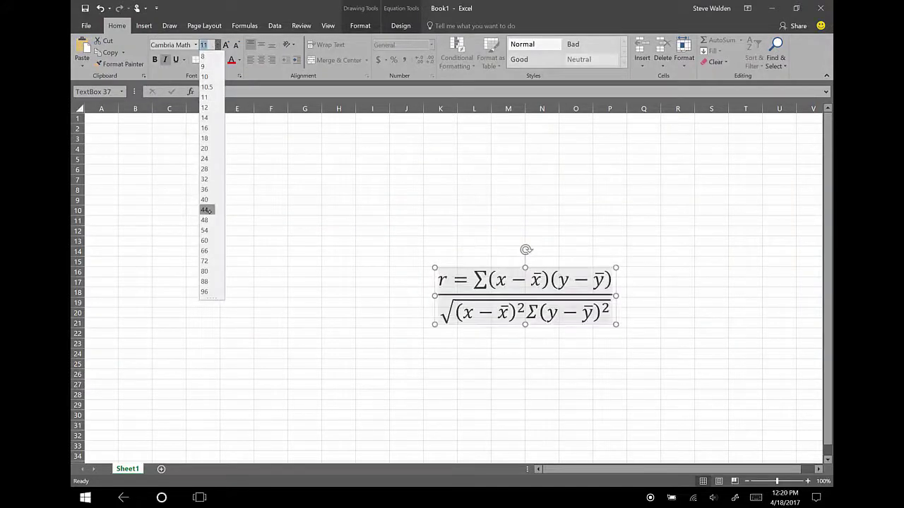
left_click(207, 250)
left_click_drag(544, 268, 299, 167)
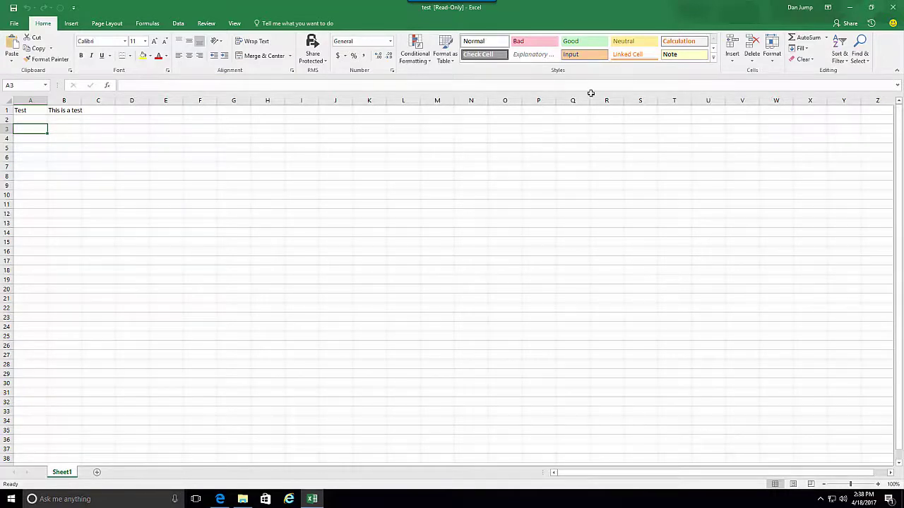
Step: Share the workbook with the VP Operations contact chosen from the Global Address List, granting Can edit permission
left_click(849, 24)
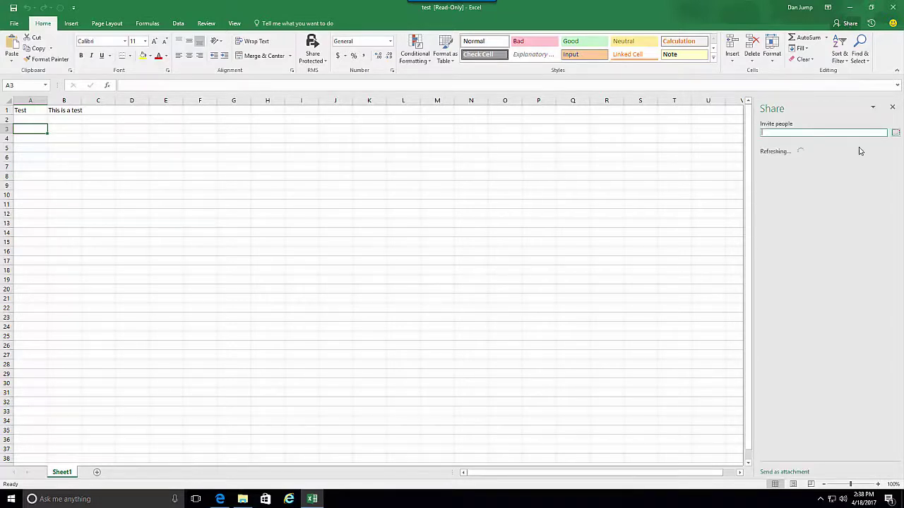
left_click(895, 132)
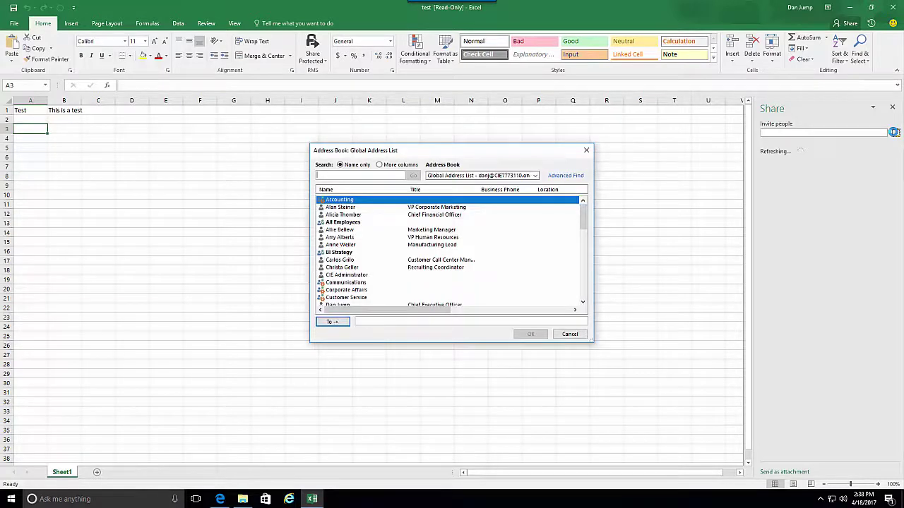
scroll(381, 250, "down", 4)
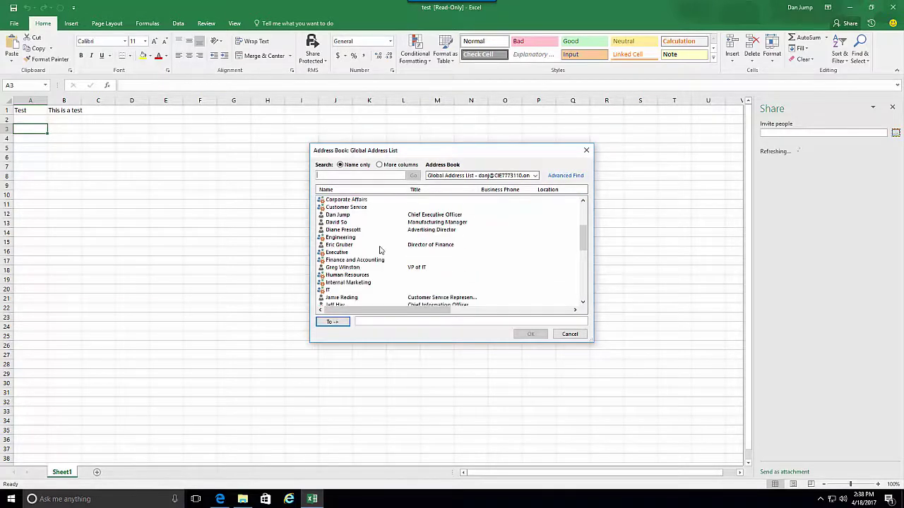
scroll(379, 250, "down", 9)
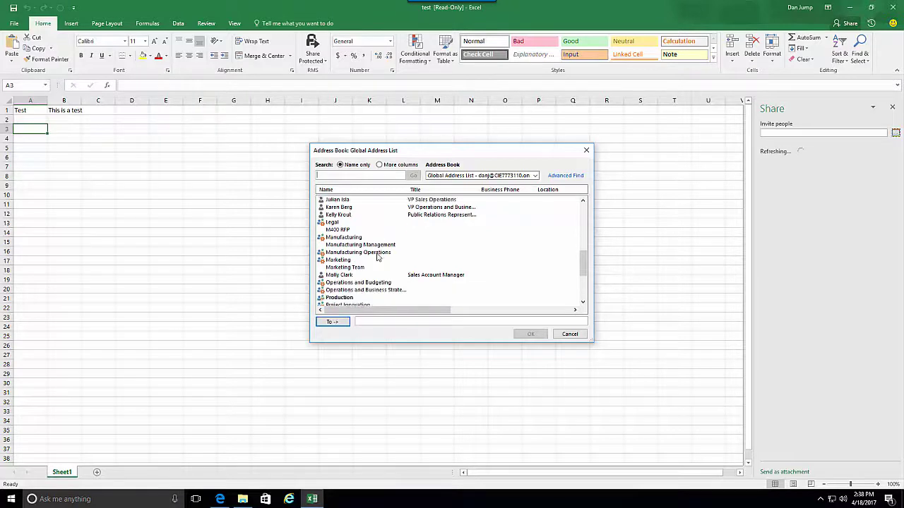
scroll(377, 257, "up", 4)
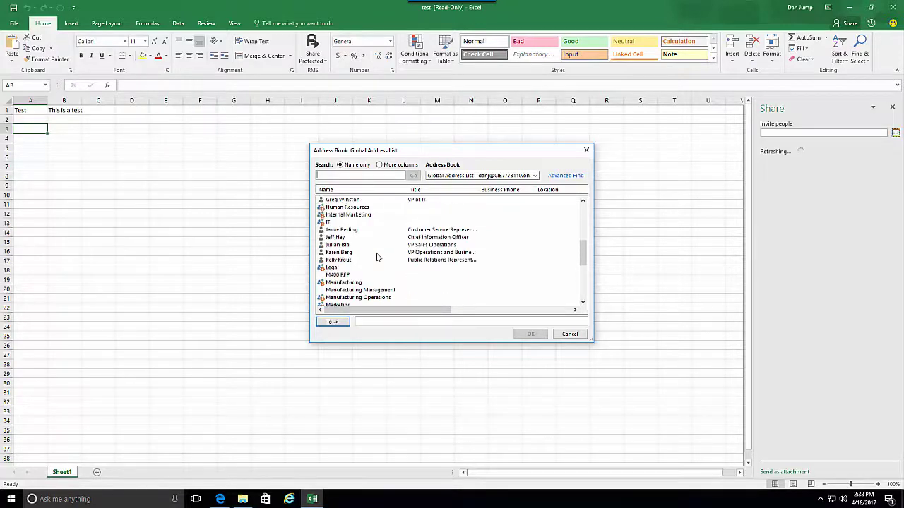
left_click(347, 254)
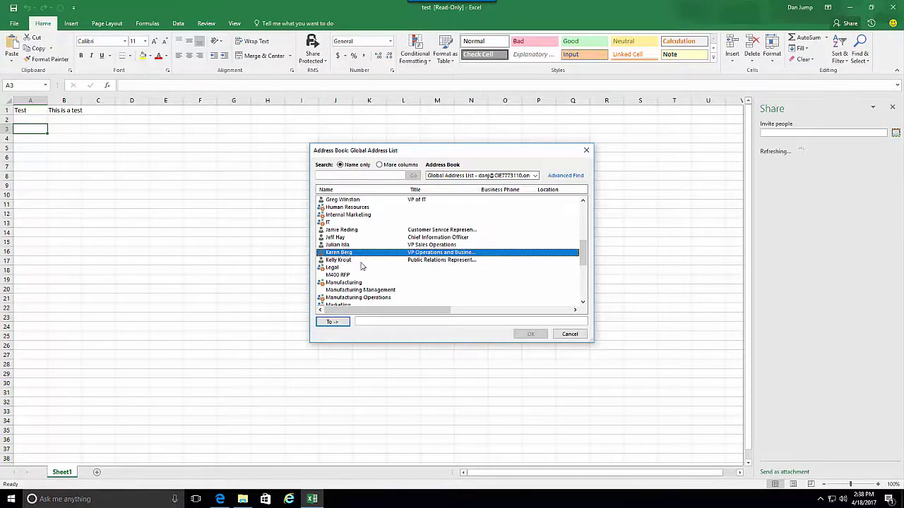
double_click(356, 255)
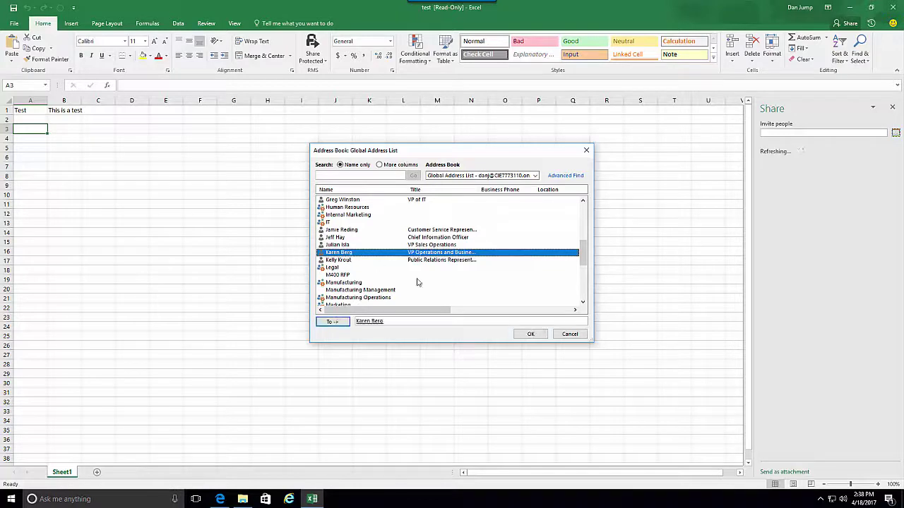
left_click(530, 334)
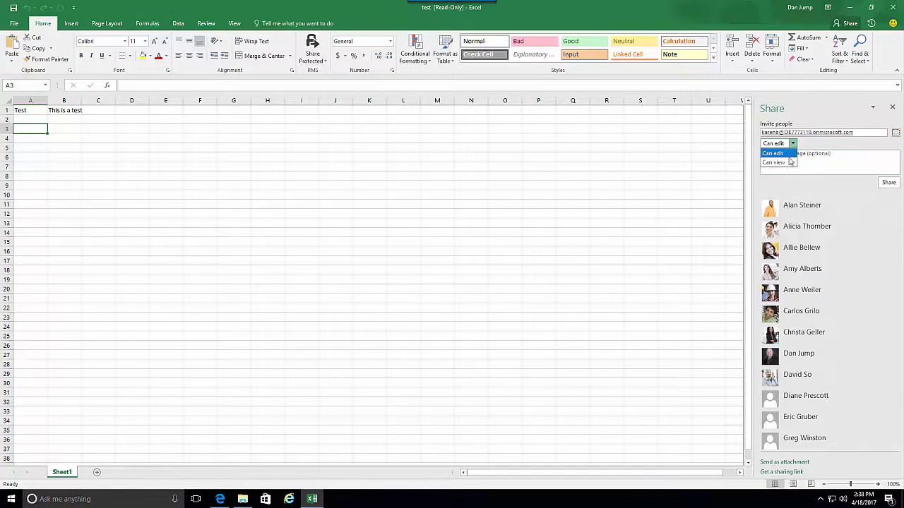
left_click(821, 147)
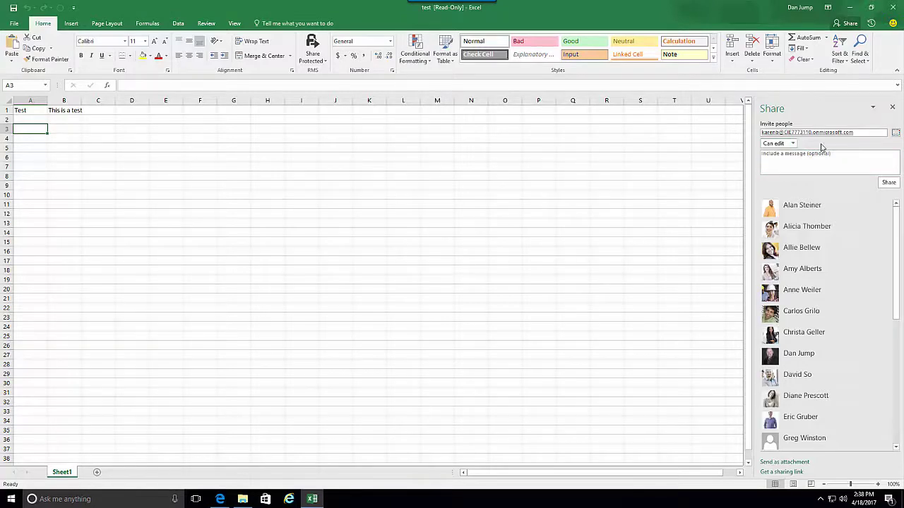
left_click(885, 184)
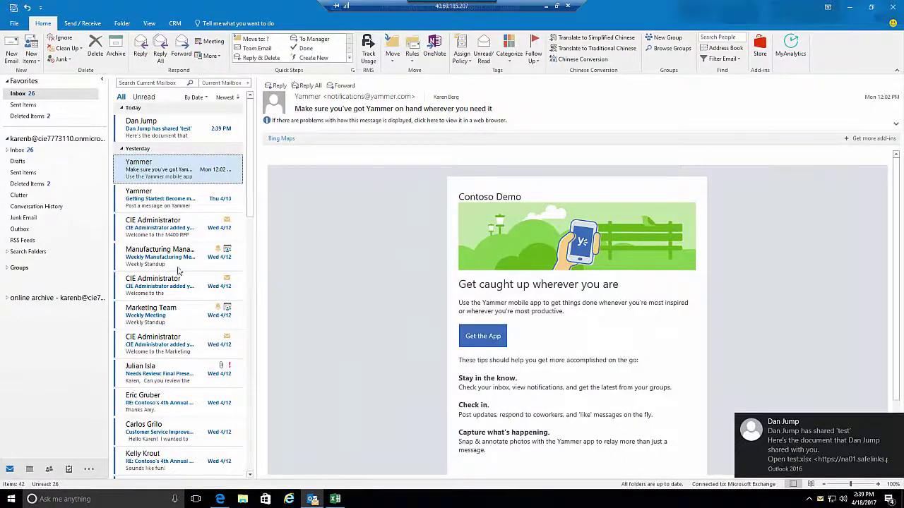
Step: View the sharing notification for 'test' in the recipient's Outlook inbox and return to the sender's Excel session
left_click(193, 129)
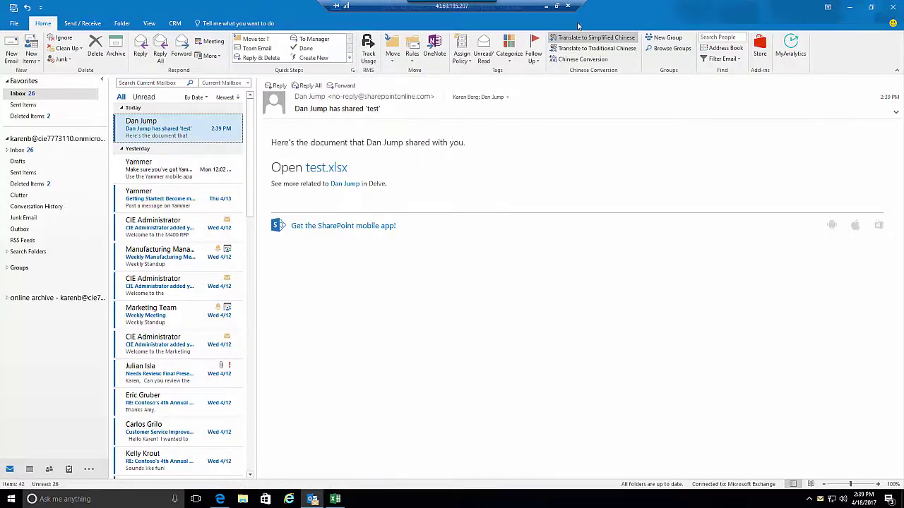
left_click_drag(610, 9, 458, 101)
left_click(557, 6)
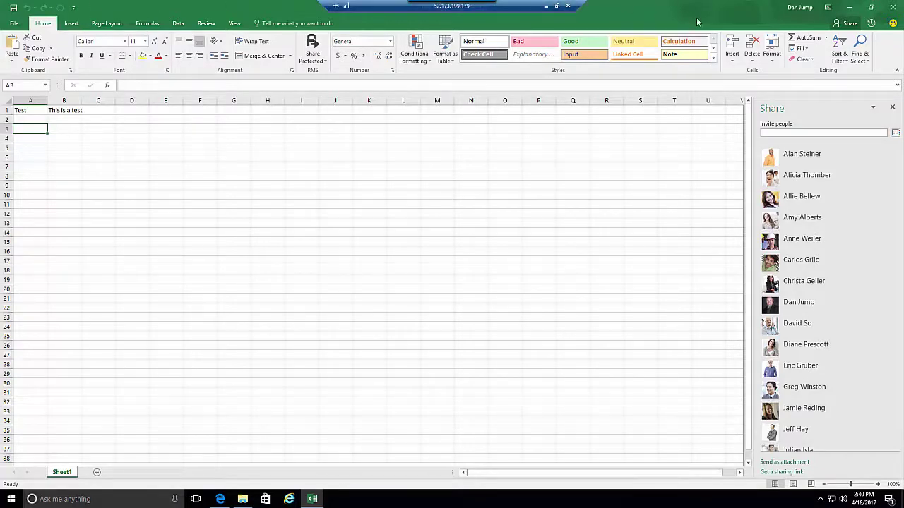
Step: Examine the Quick Access Toolbar customization with All Commands listed and the Compare and Merge Workbooks entry selected, leaving without saving changes
right_click(892, 51)
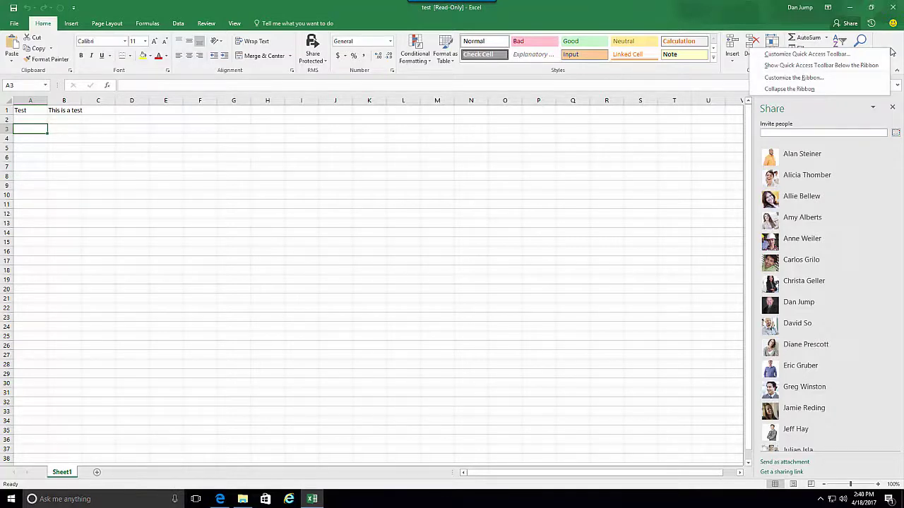
left_click(837, 57)
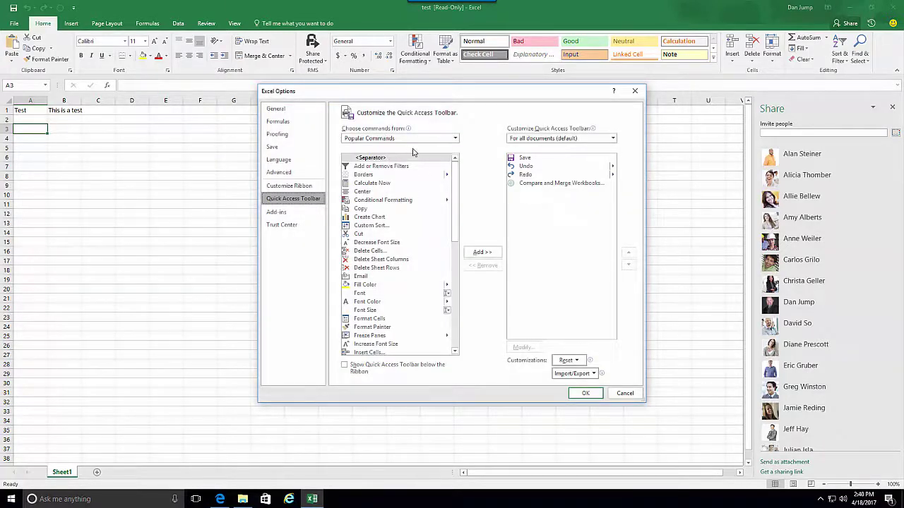
left_click(450, 140)
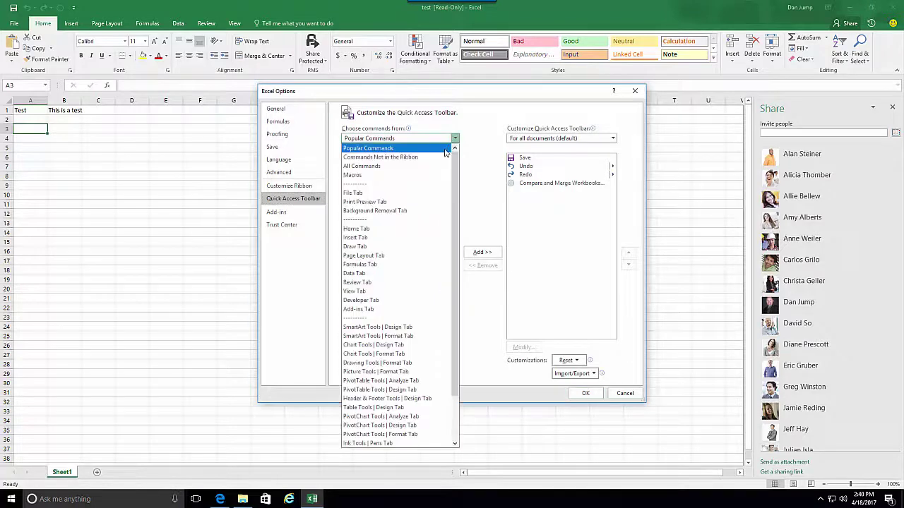
key("Escape")
left_click(414, 169)
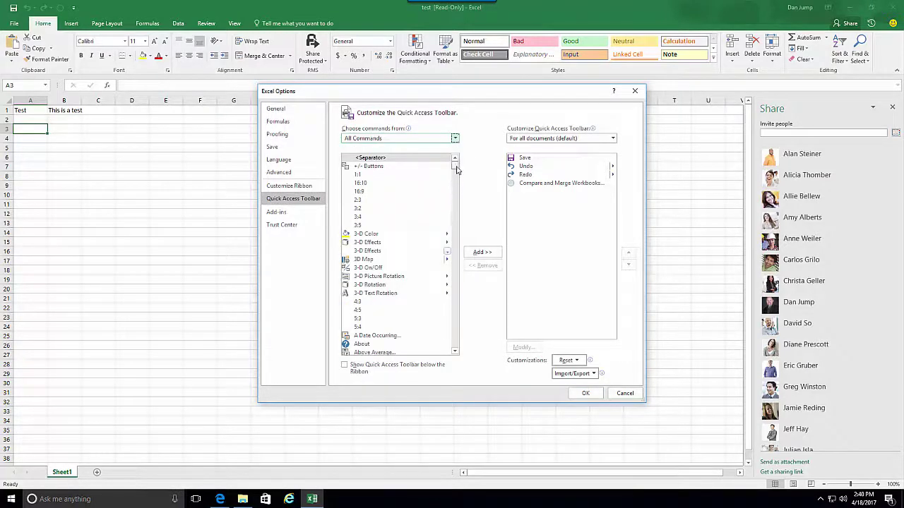
left_click_drag(456, 167, 456, 198)
left_click(534, 183)
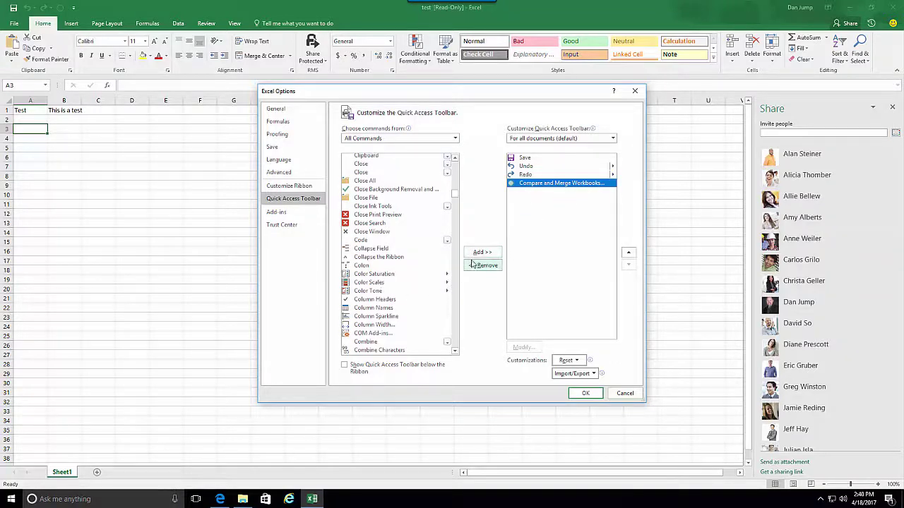
left_click(624, 394)
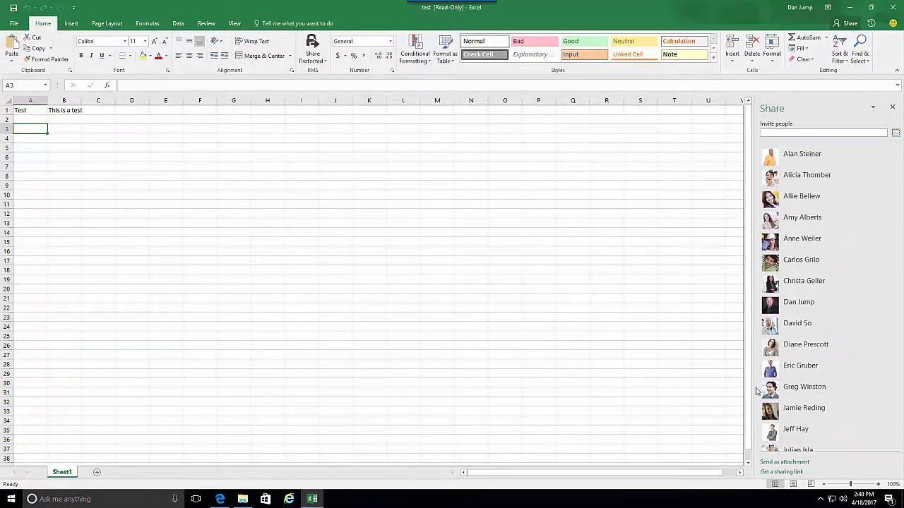
mouse_move(798, 430)
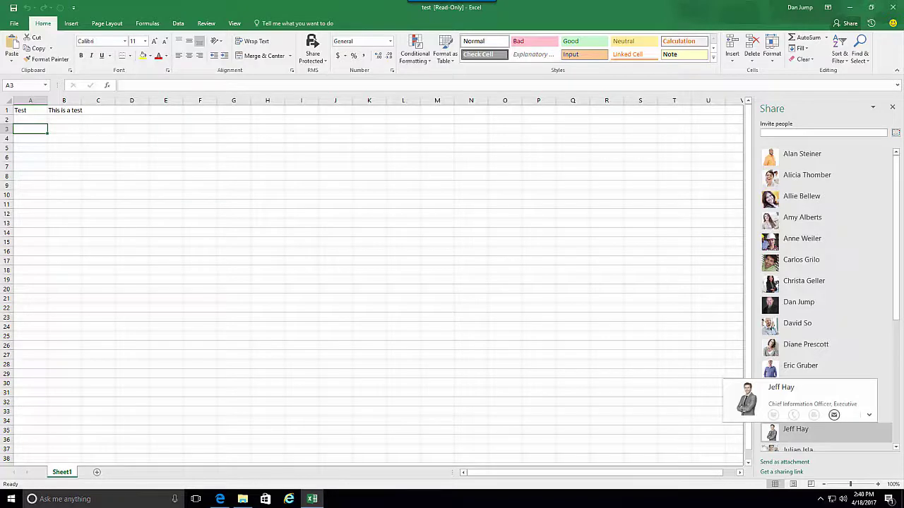